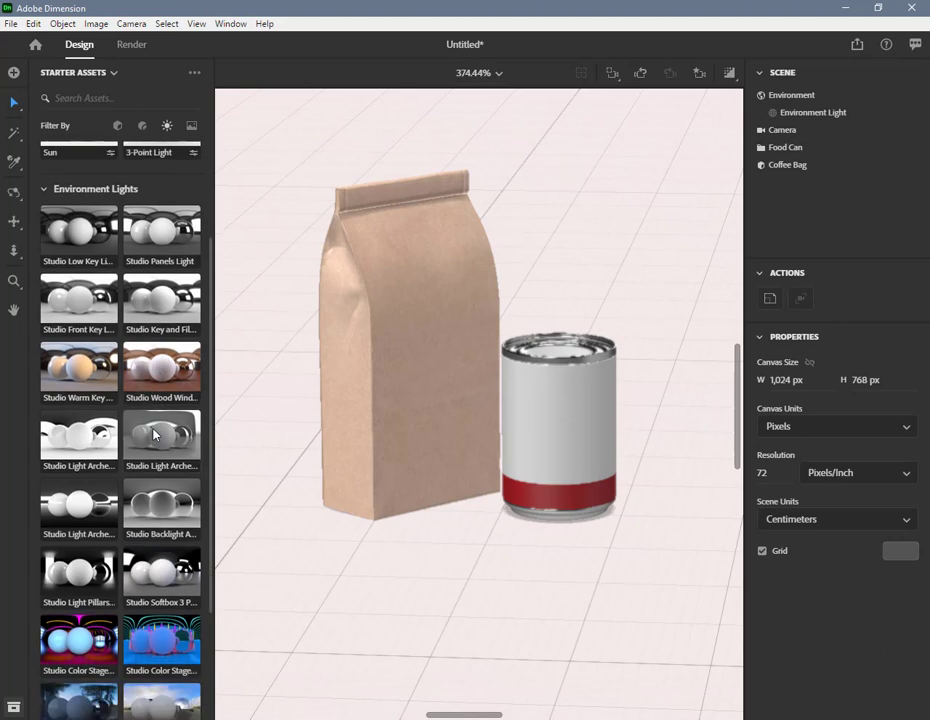
Light the scene with the blue and pink Studio Color Stage environment light and preview its image.
{"action": "scroll", "coordinate": [154, 434], "scroll_direction": "down", "scroll_amount": 2}
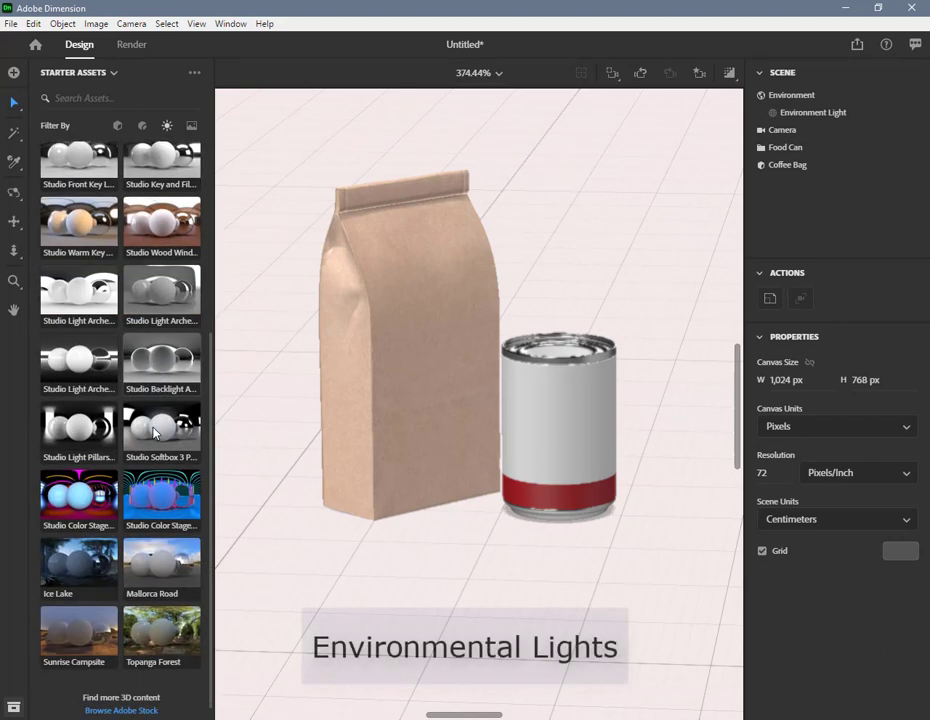
{"action": "scroll", "coordinate": [154, 434], "scroll_direction": "up", "scroll_amount": 4}
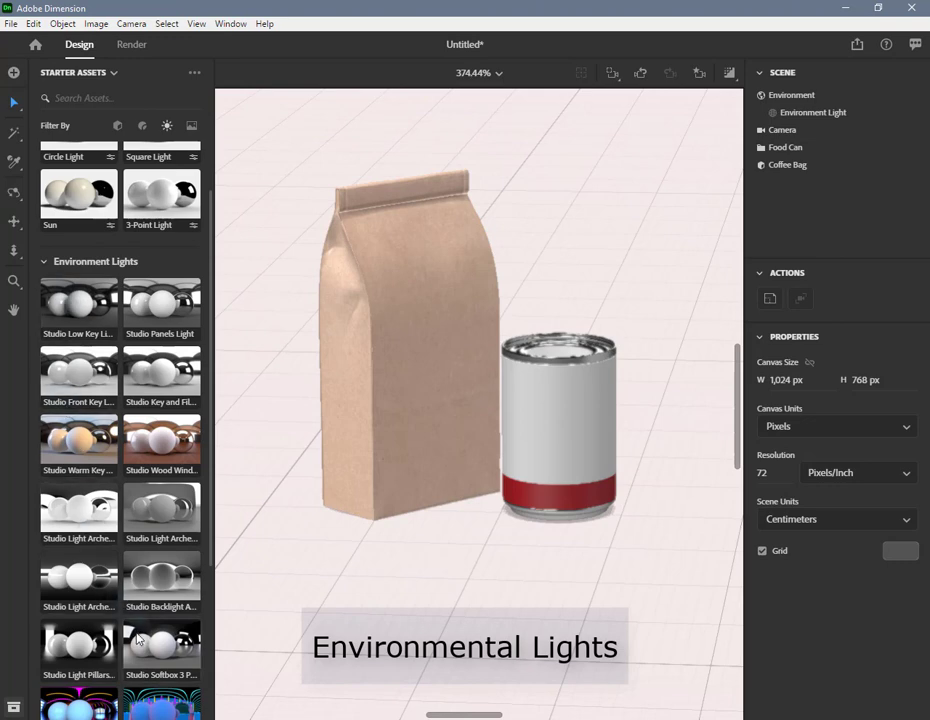
{"action": "scroll", "coordinate": [160, 635], "scroll_direction": "down", "scroll_amount": 1}
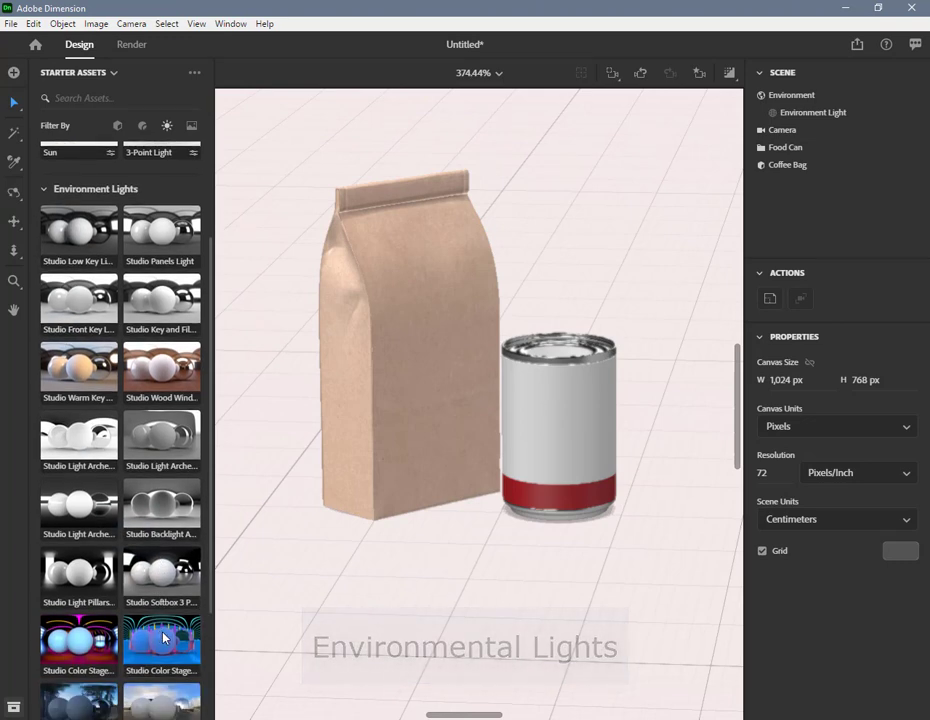
{"action": "left_click_drag", "start_coordinate": [160, 636], "coordinate": [689, 415]}
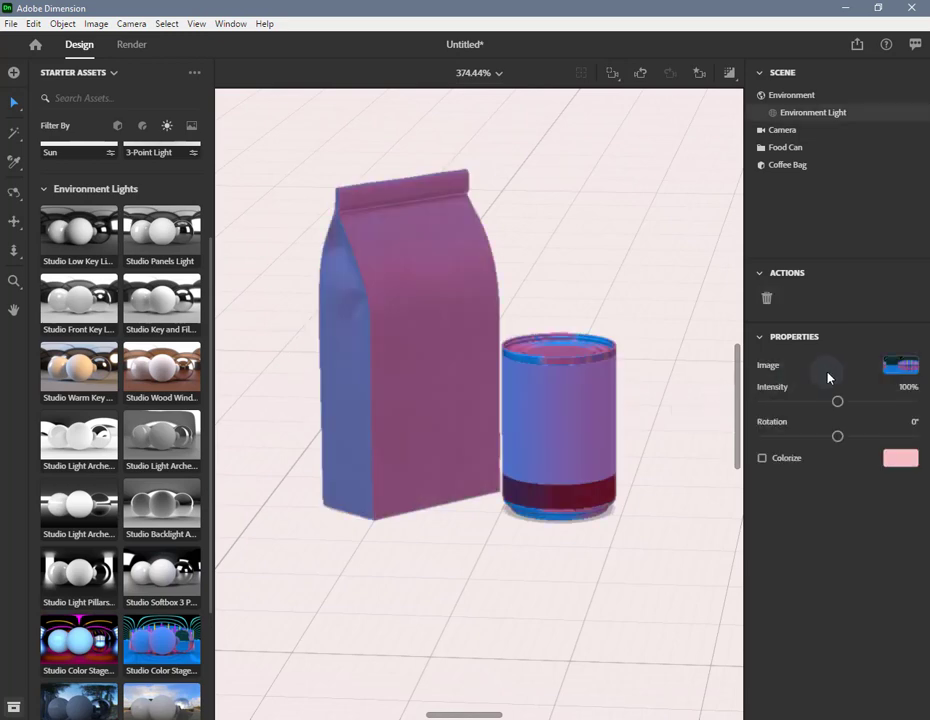
{"action": "left_click", "coordinate": [904, 376]}
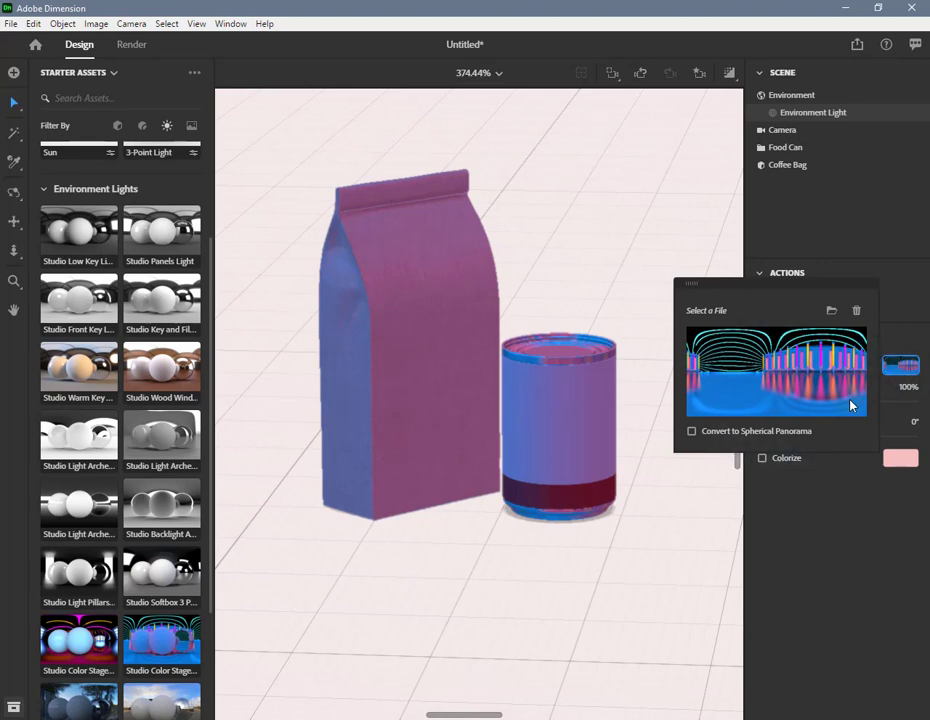
{"action": "left_click", "coordinate": [899, 371]}
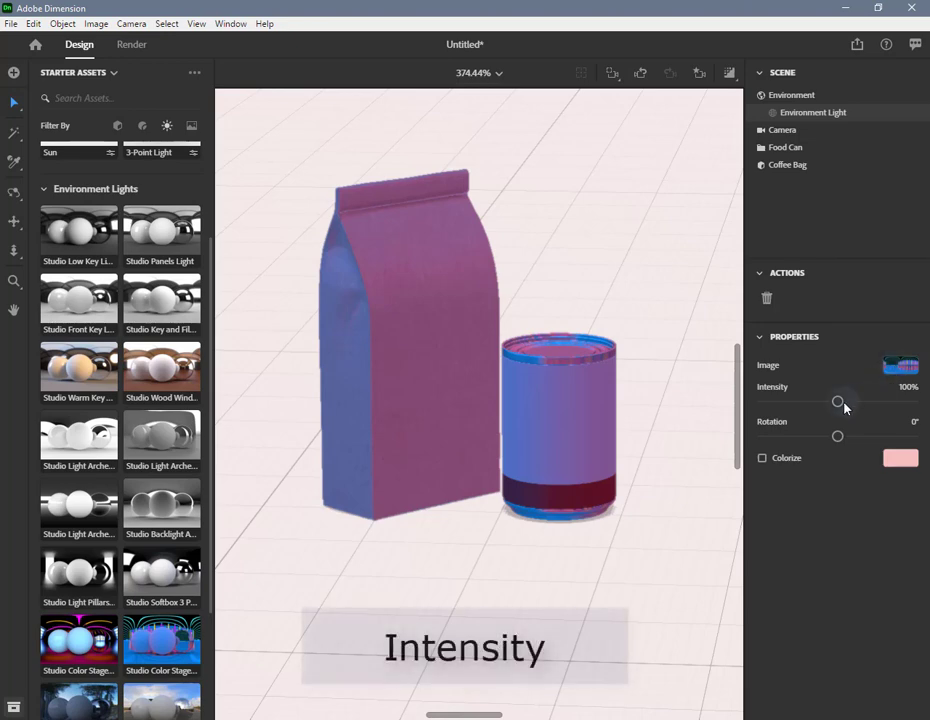
Set the environment light's intensity to 99% and its rotation to 5°.
{"action": "mouse_move", "coordinate": [841, 408]}
{"action": "left_mouse_down"}
{"action": "mouse_move", "coordinate": [762, 402]}
{"action": "mouse_move", "coordinate": [911, 407]}
{"action": "mouse_move", "coordinate": [838, 404]}
{"action": "left_mouse_up"}
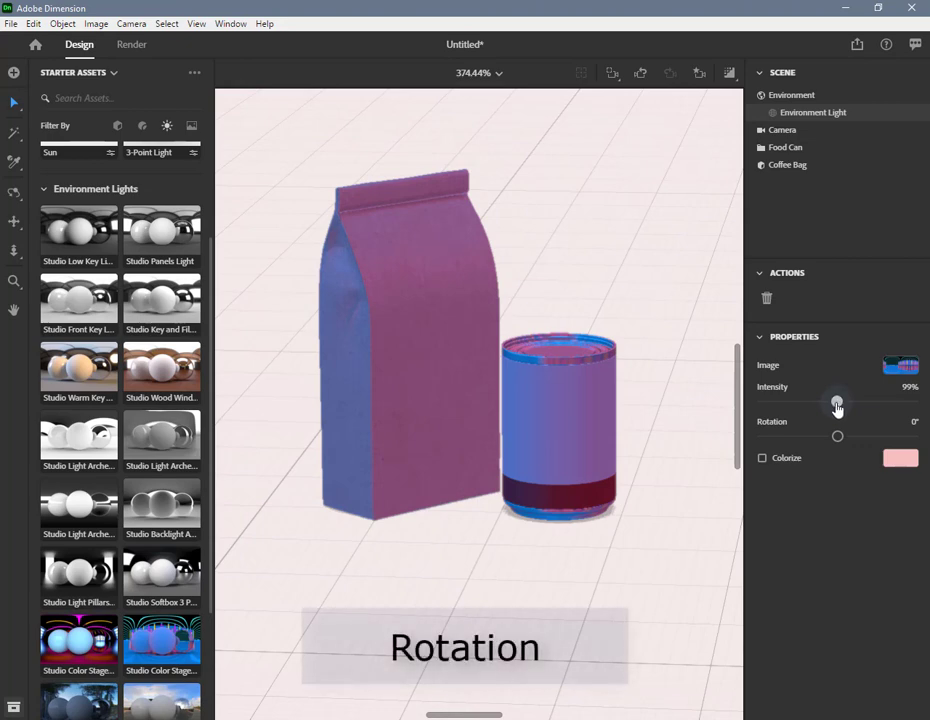
{"action": "mouse_move", "coordinate": [837, 438]}
{"action": "left_mouse_down"}
{"action": "mouse_move", "coordinate": [764, 437]}
{"action": "mouse_move", "coordinate": [913, 437]}
{"action": "mouse_move", "coordinate": [762, 437]}
{"action": "mouse_move", "coordinate": [840, 437]}
{"action": "left_mouse_up"}
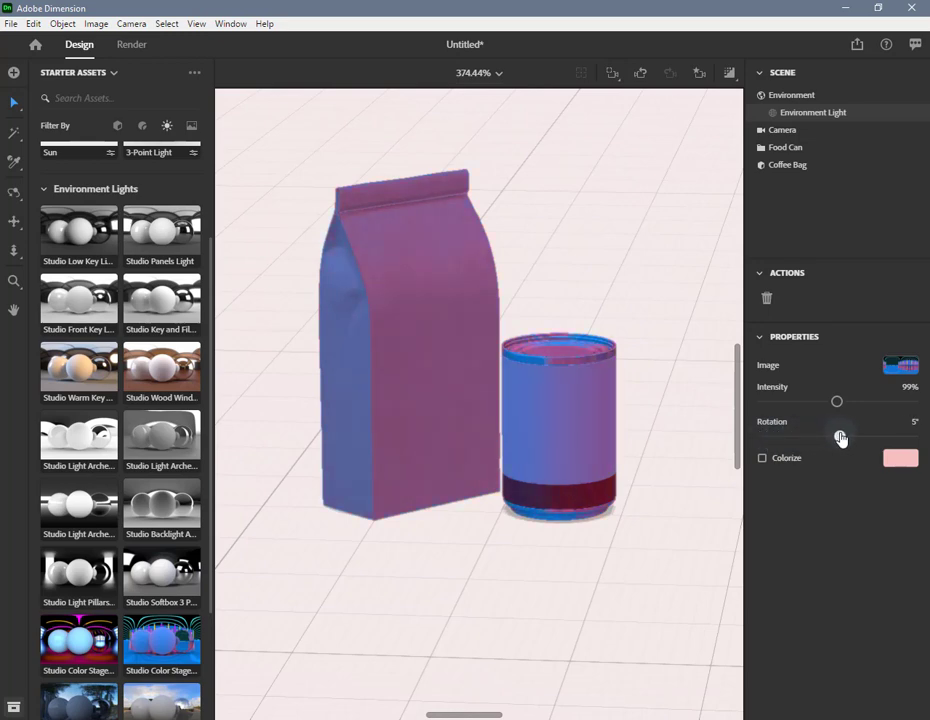
Enable Convert to Spherical Panorama for the environment light's image.
{"action": "left_click", "coordinate": [900, 366]}
{"action": "left_click", "coordinate": [691, 431]}
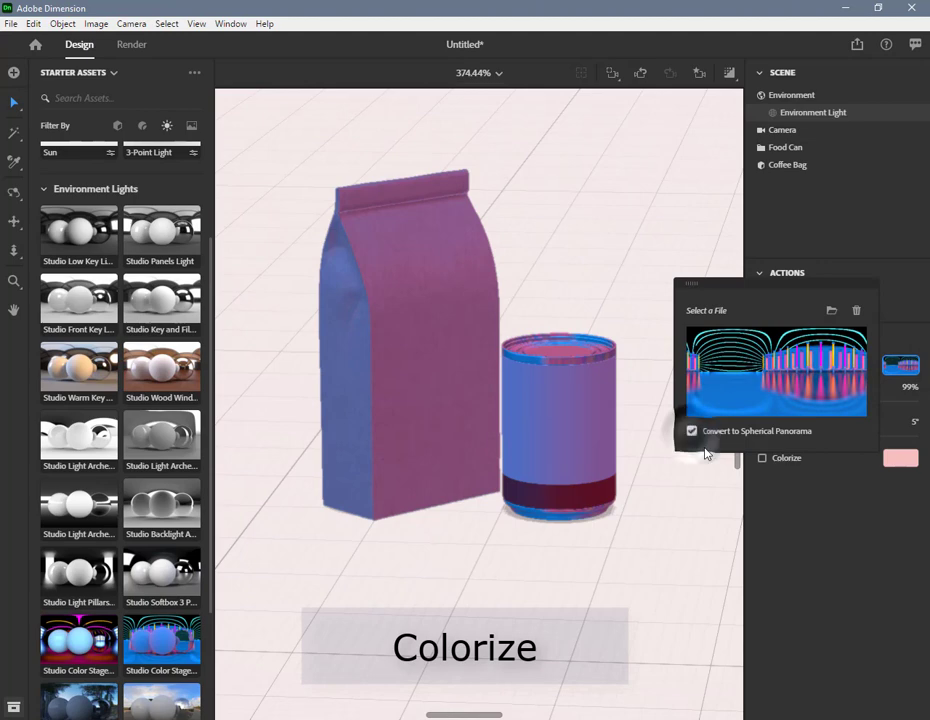
{"action": "left_click", "coordinate": [903, 375]}
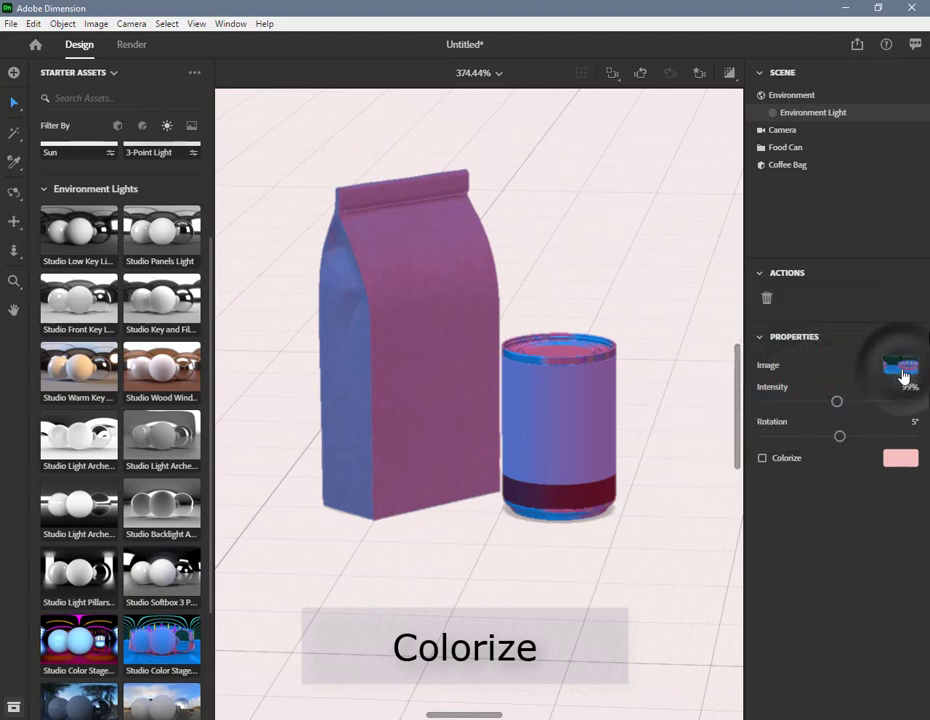
Turn on Colorize for the environment light and try a salmon tint of RGB 240, 122, 122 and a darker muted tint.
{"action": "left_click", "coordinate": [763, 459]}
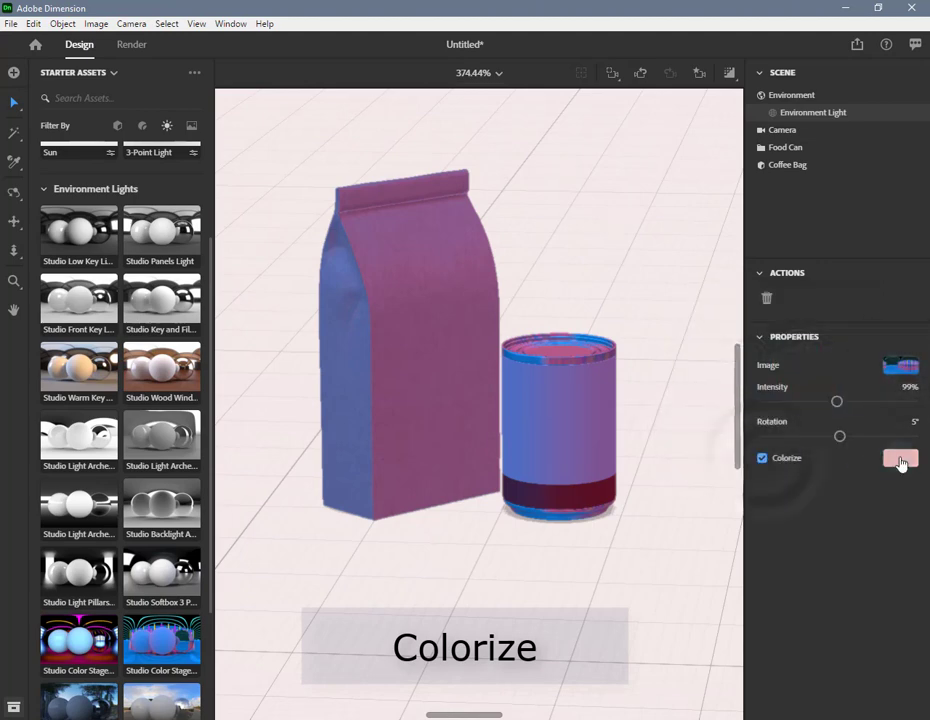
{"action": "left_click", "coordinate": [901, 460]}
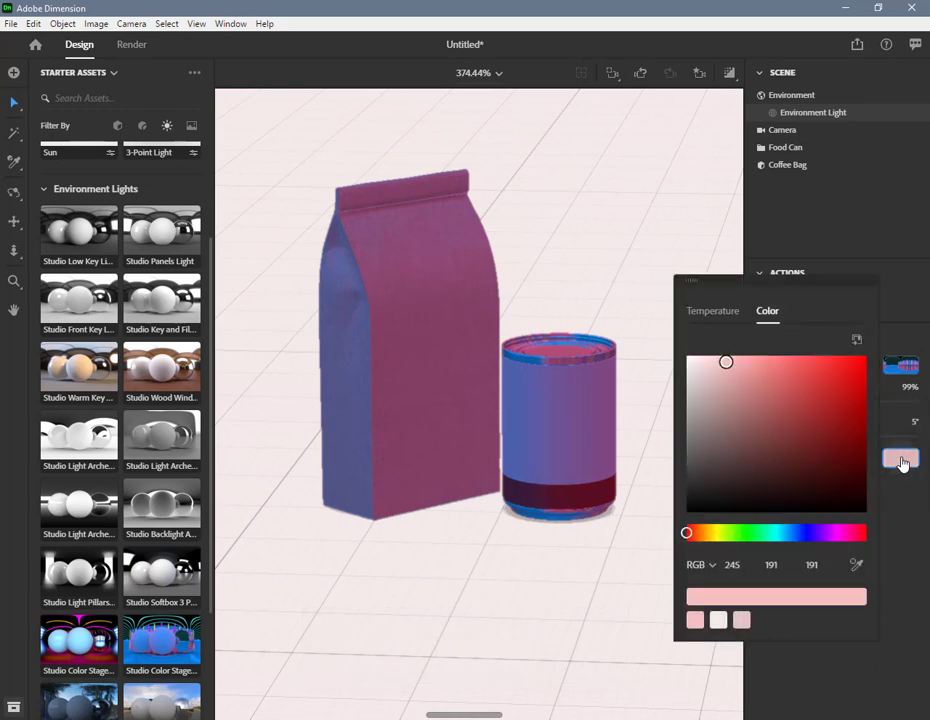
{"action": "left_click", "coordinate": [774, 365]}
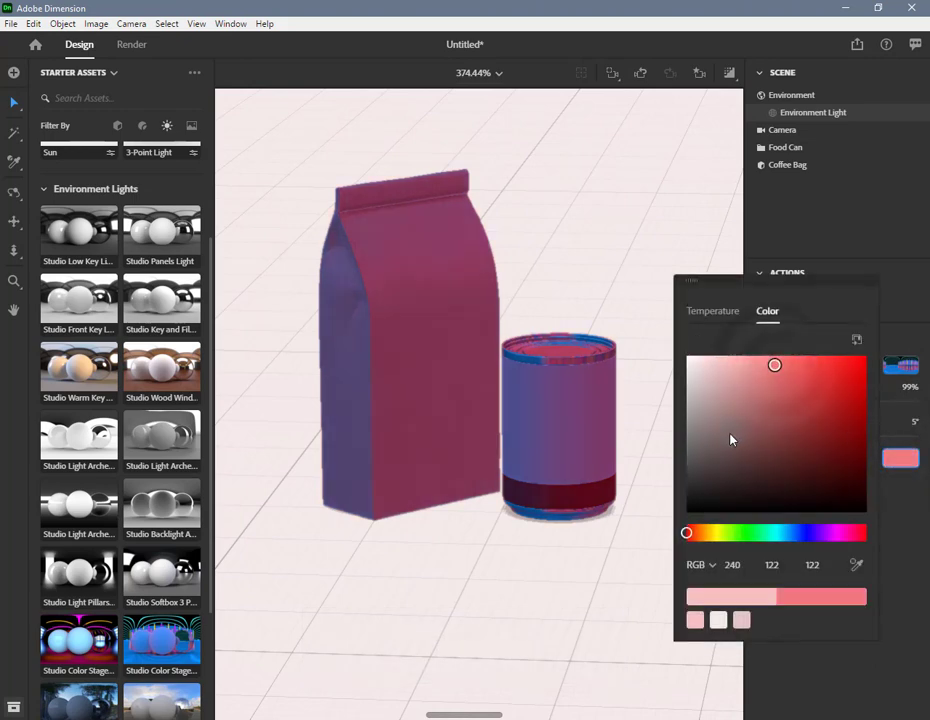
{"action": "left_click", "coordinate": [731, 438]}
Tint the environment light by color temperature, using the Sodium Lamps preset at 1,700 K.
{"action": "left_click", "coordinate": [715, 319]}
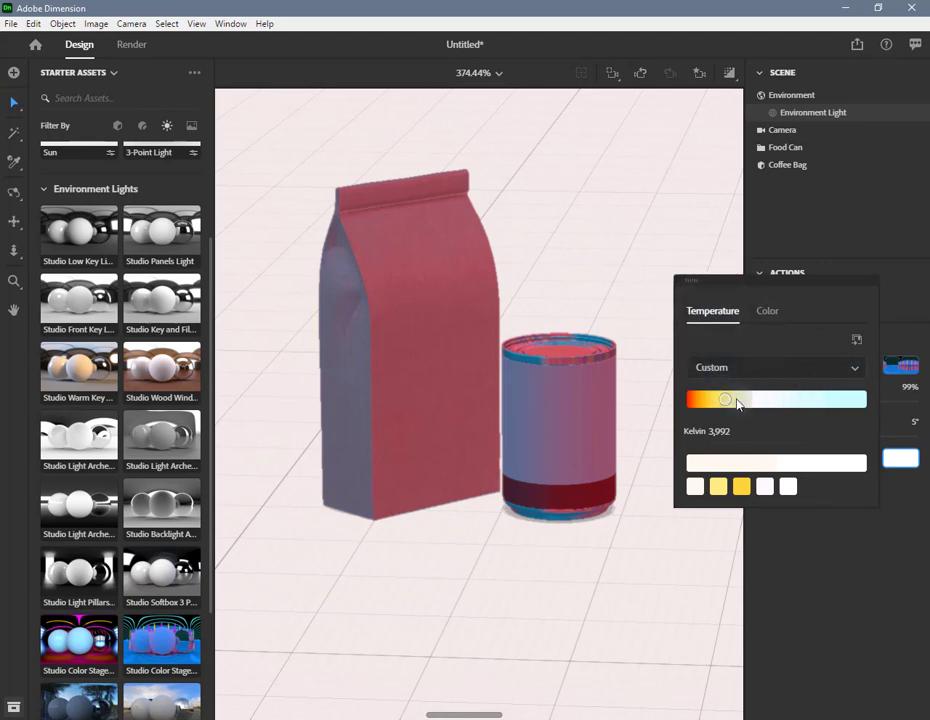
{"action": "left_click_drag", "start_coordinate": [737, 400], "coordinate": [752, 399]}
{"action": "left_click", "coordinate": [853, 369]}
{"action": "left_click", "coordinate": [767, 438]}
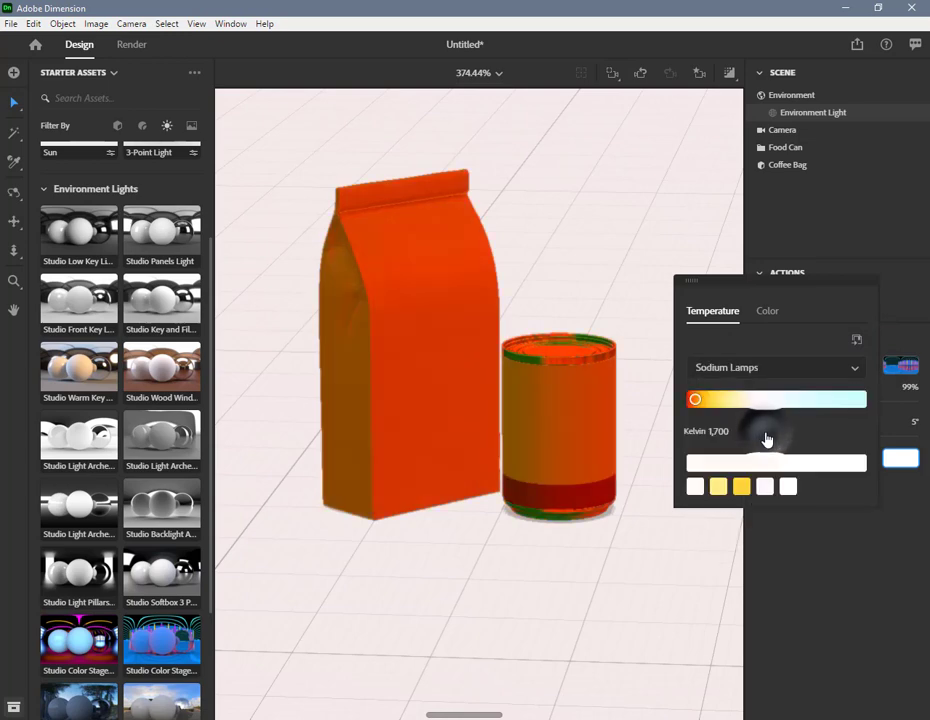
{"action": "left_click", "coordinate": [906, 466]}
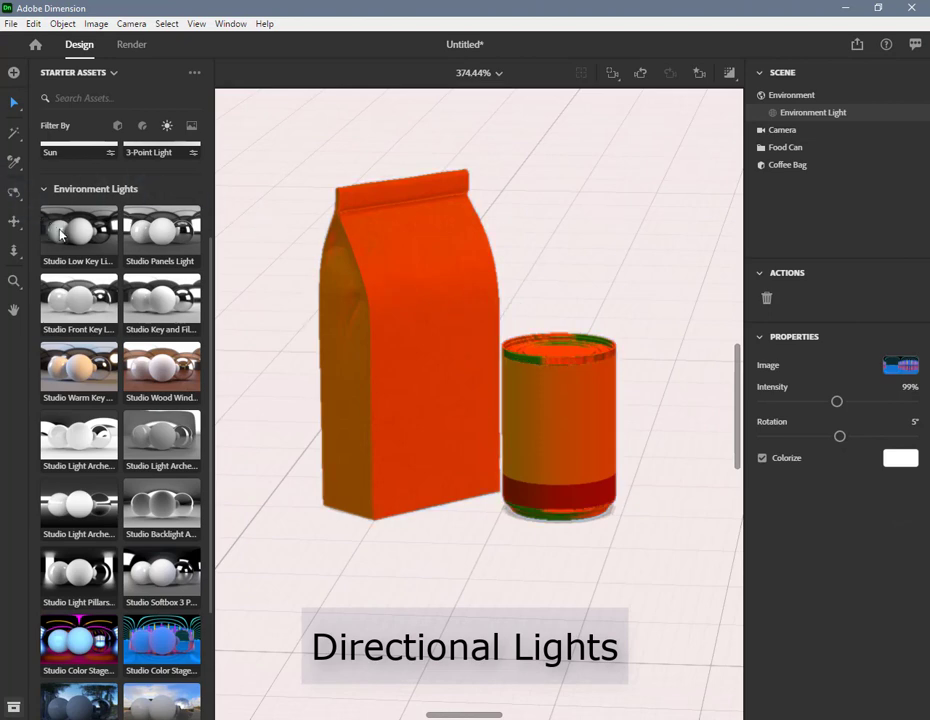
Add a Square Light directional light to the scene and select it.
{"action": "scroll", "coordinate": [107, 202], "scroll_direction": "up", "scroll_amount": 3}
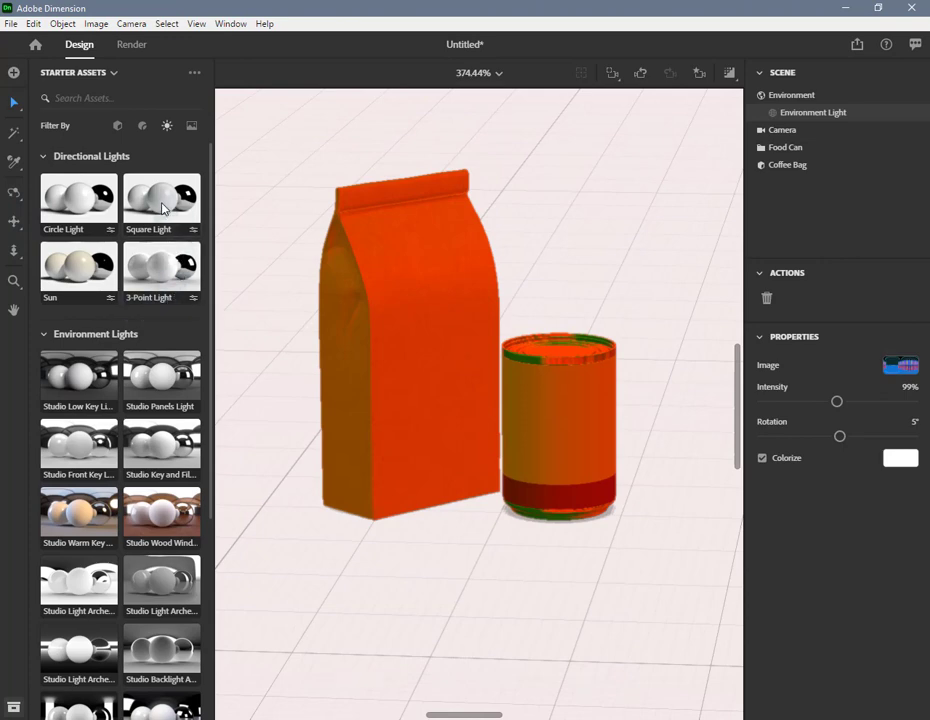
{"action": "left_click_drag", "start_coordinate": [156, 204], "coordinate": [618, 231]}
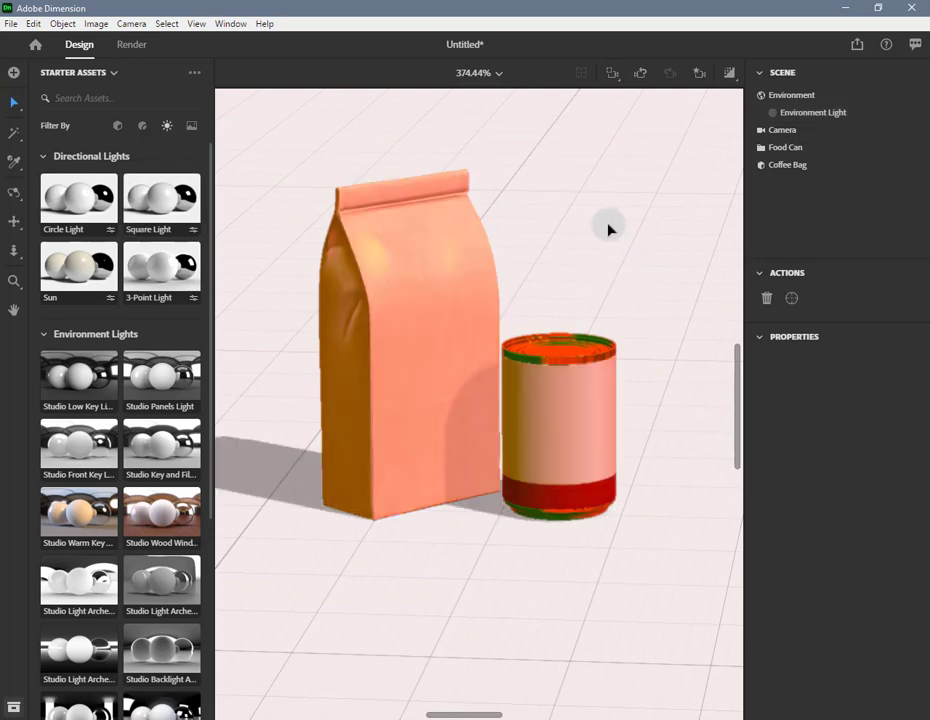
{"action": "left_click", "coordinate": [808, 132]}
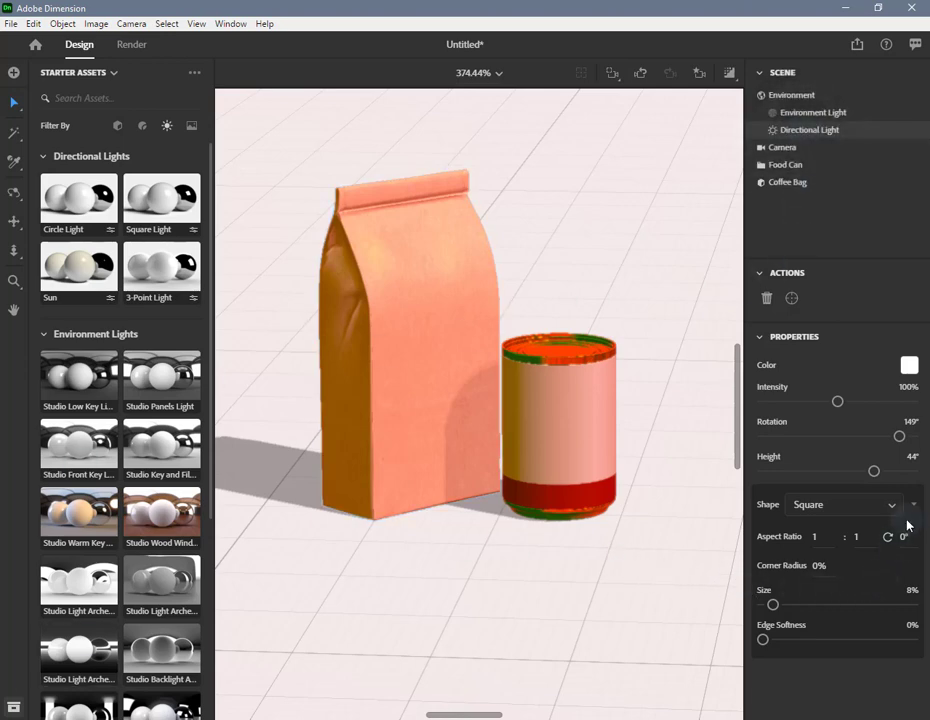
Try directional light colors of RGB 171, 72, 72, RGB 235, 206, 206 and RGB 194, 186, 186.
{"action": "left_click", "coordinate": [907, 367]}
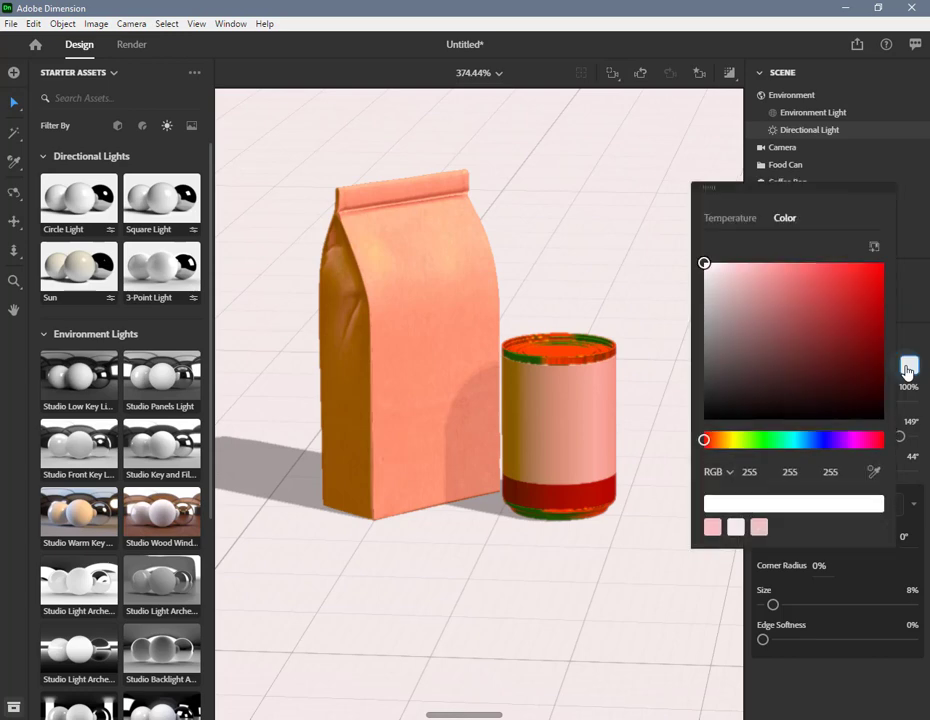
{"action": "left_click", "coordinate": [808, 314]}
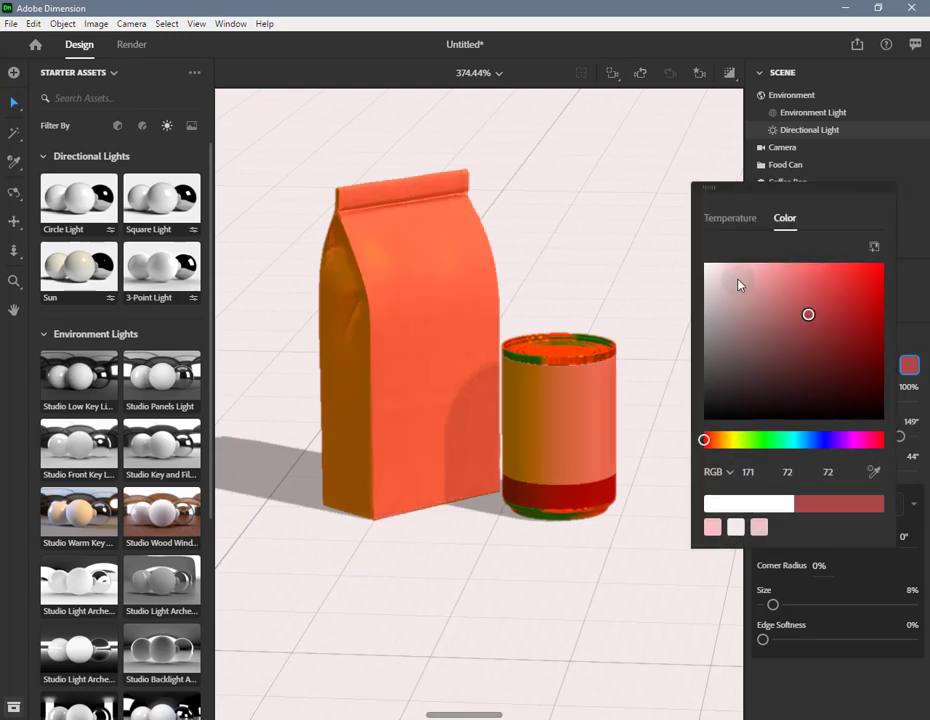
{"action": "left_click", "coordinate": [725, 275]}
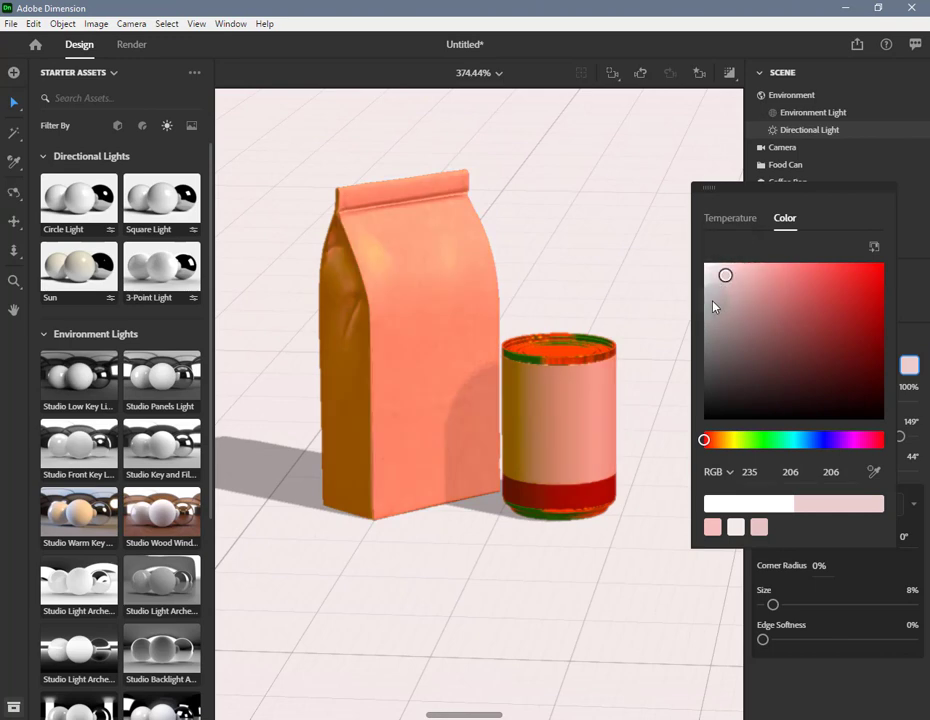
{"action": "left_click", "coordinate": [711, 300]}
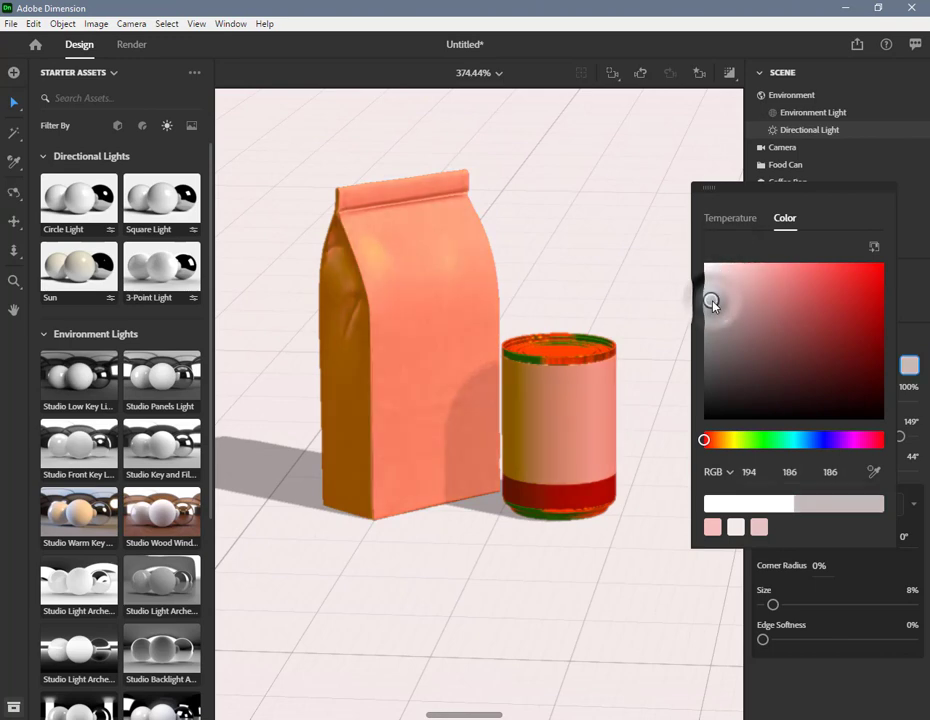
Color the directional light by temperature, trying Compact Fluorescent Lamps and settling on a custom 10,992 K.
{"action": "left_click", "coordinate": [738, 228]}
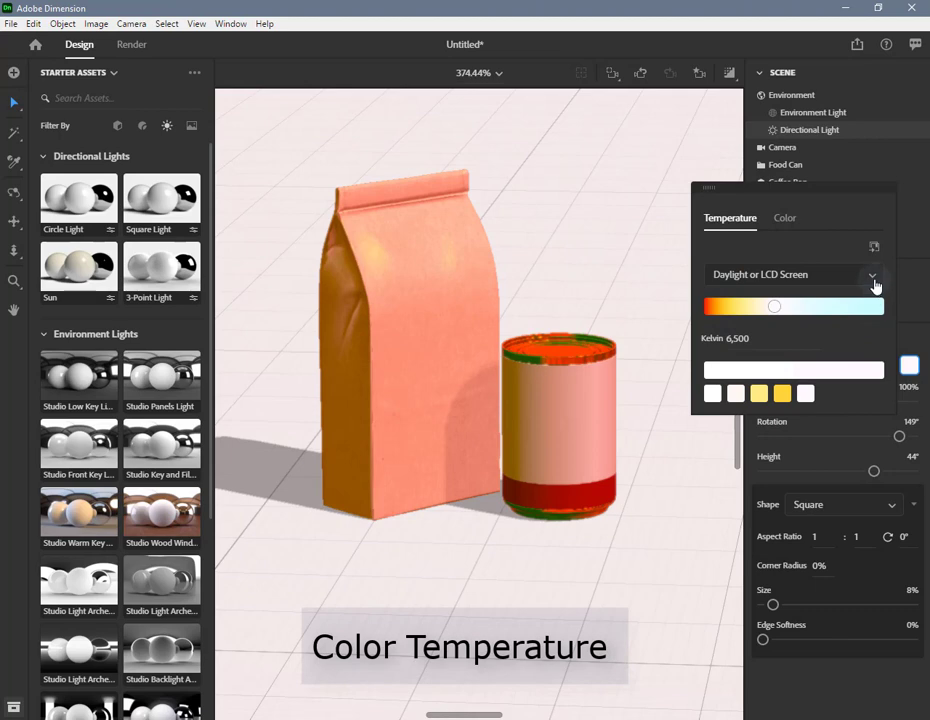
{"action": "left_click", "coordinate": [874, 280]}
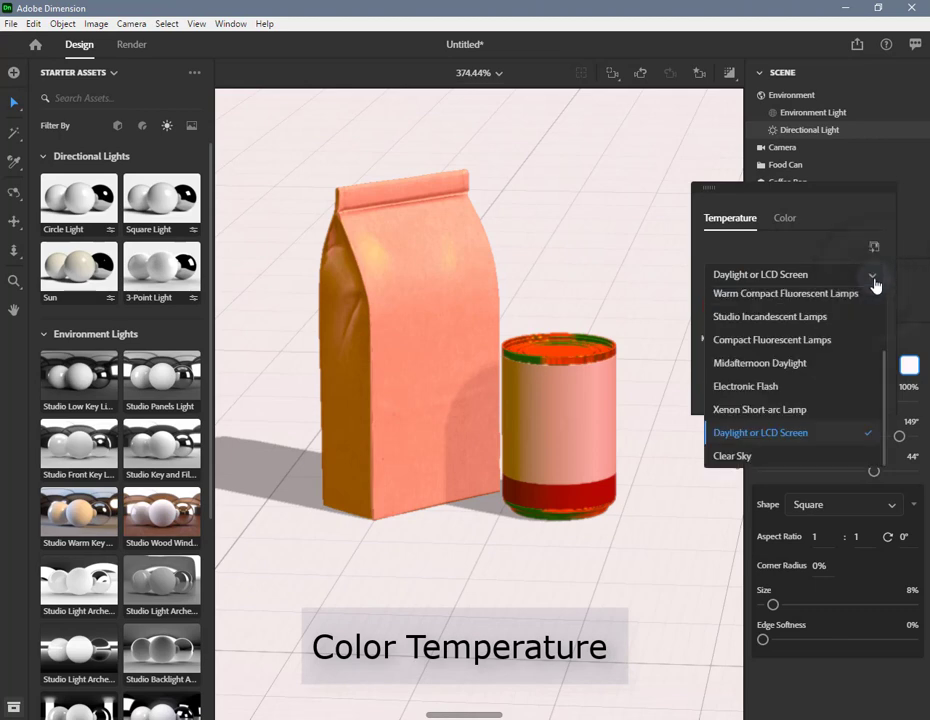
{"action": "left_click", "coordinate": [795, 344]}
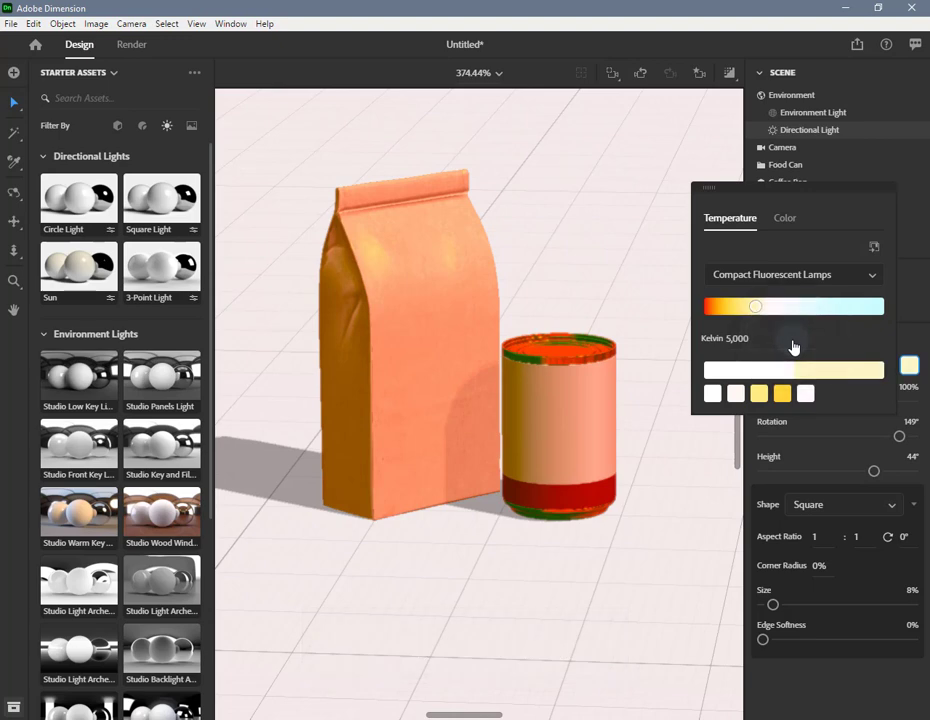
{"action": "left_click", "coordinate": [833, 307]}
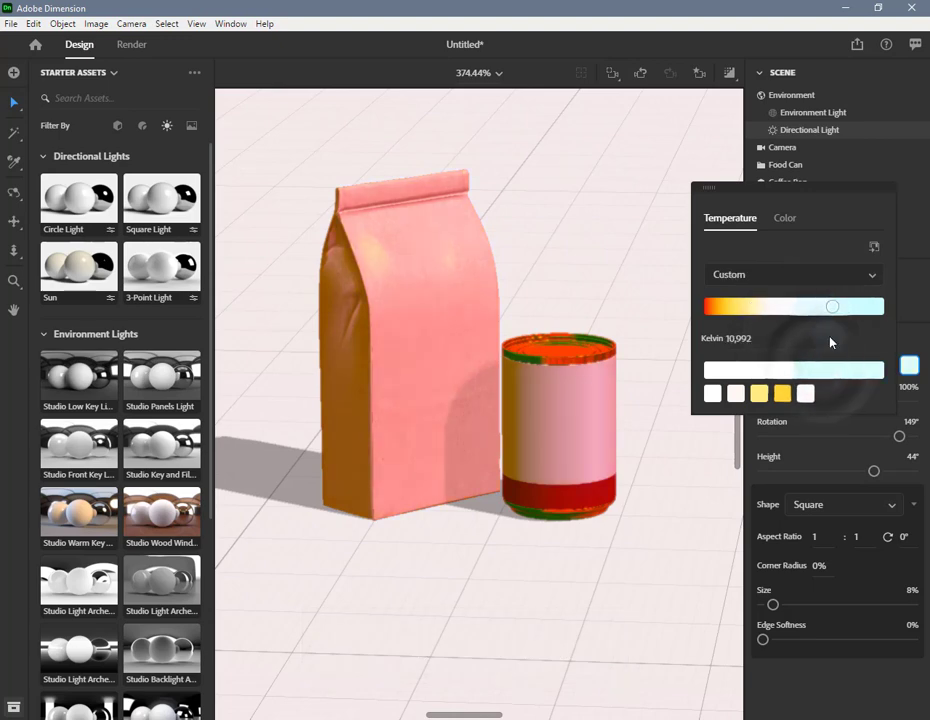
{"action": "left_click", "coordinate": [910, 369]}
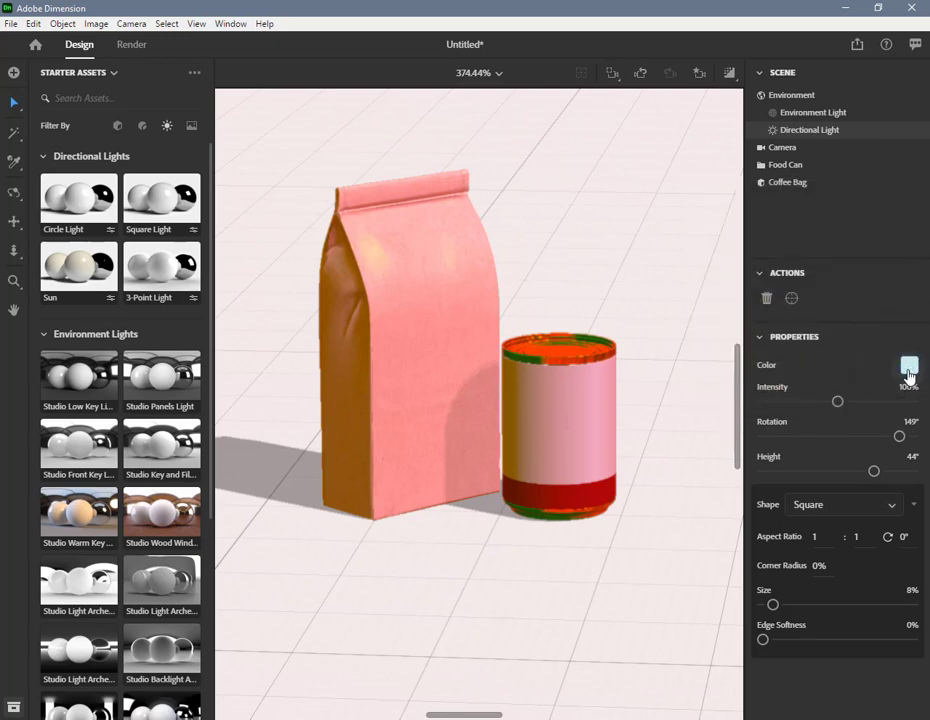
Set the directional light's intensity to 46%, rotation to -56° and height to -21°.
{"action": "left_click_drag", "start_coordinate": [838, 403], "coordinate": [790, 401]}
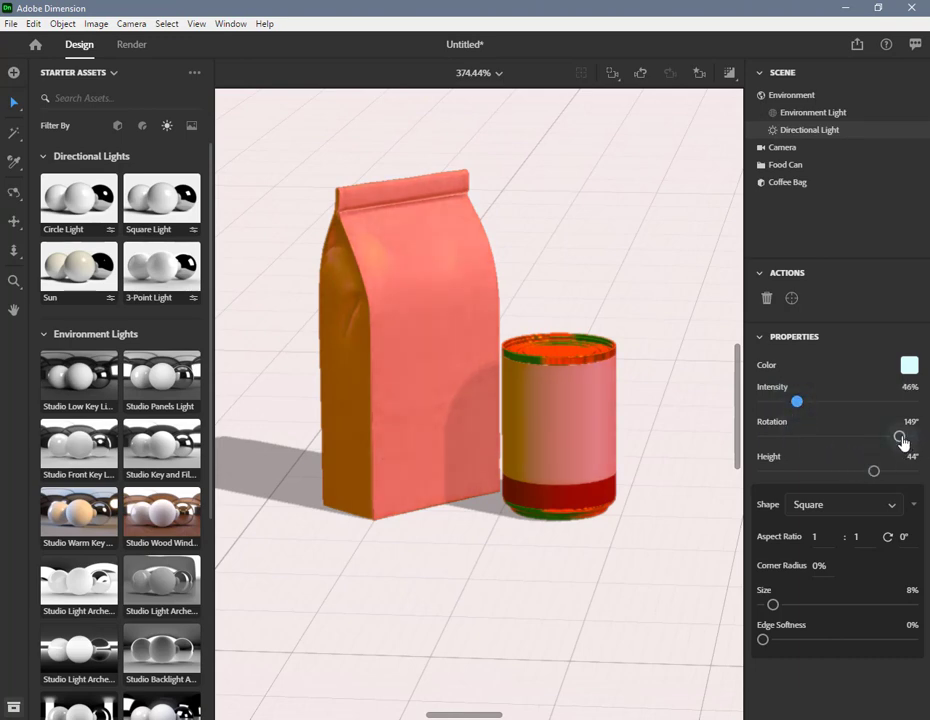
{"action": "left_click_drag", "start_coordinate": [900, 438], "coordinate": [815, 440]}
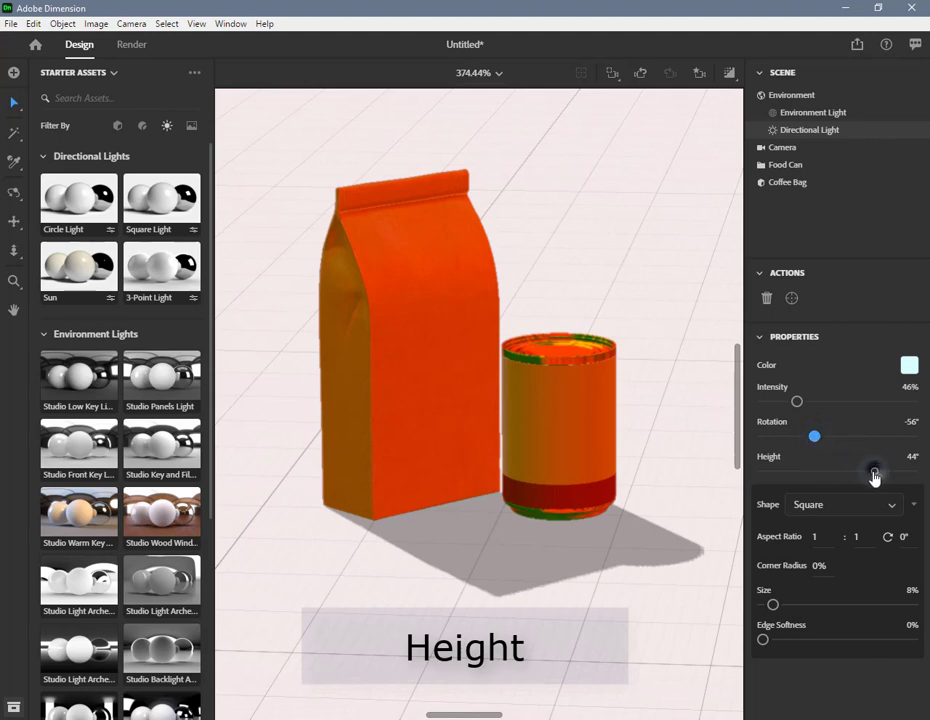
{"action": "mouse_move", "coordinate": [874, 477]}
{"action": "left_mouse_down"}
{"action": "mouse_move", "coordinate": [766, 477]}
{"action": "mouse_move", "coordinate": [840, 474]}
{"action": "mouse_move", "coordinate": [829, 474]}
{"action": "left_mouse_up"}
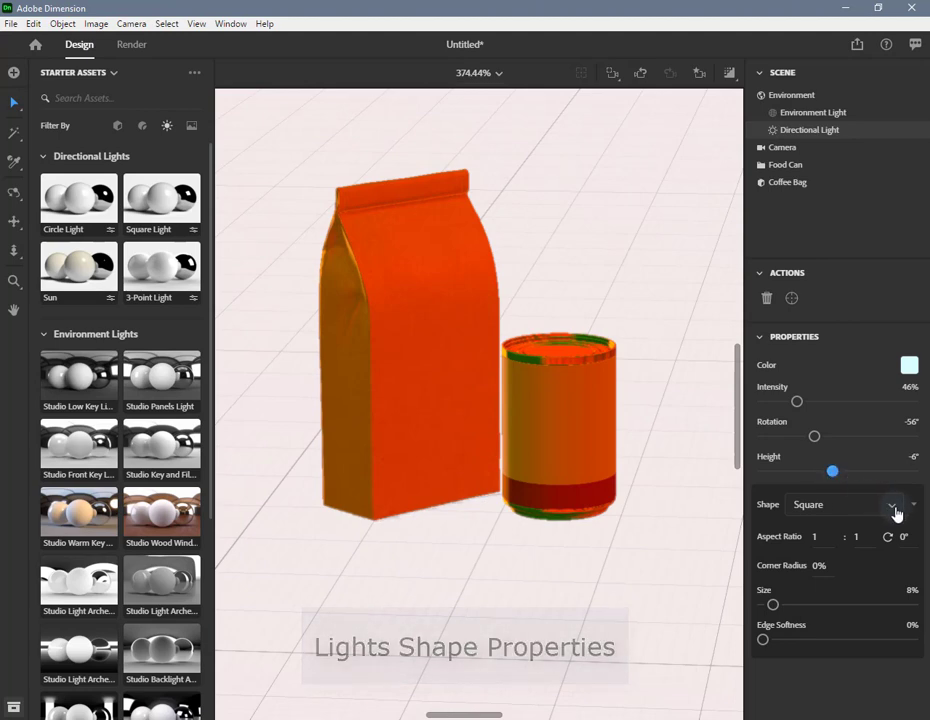
{"action": "mouse_move", "coordinate": [829, 480]}
{"action": "left_mouse_down"}
{"action": "mouse_move", "coordinate": [839, 477]}
{"action": "mouse_move", "coordinate": [794, 474]}
{"action": "mouse_move", "coordinate": [822, 473]}
{"action": "left_mouse_up"}
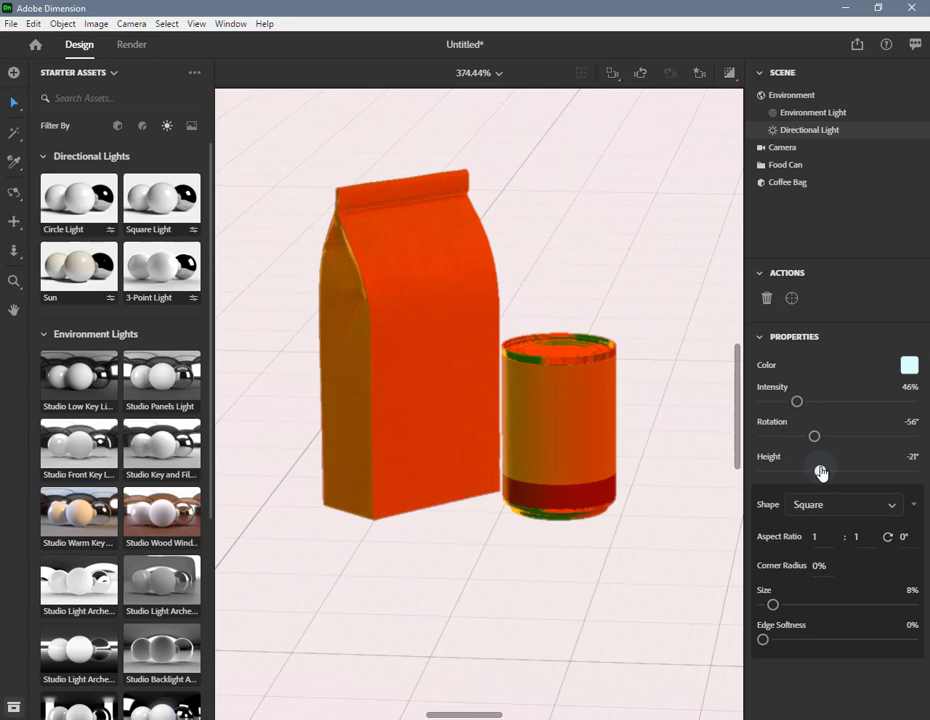
Switch the directional light's shape to Circle and back to Square.
{"action": "left_click", "coordinate": [892, 508]}
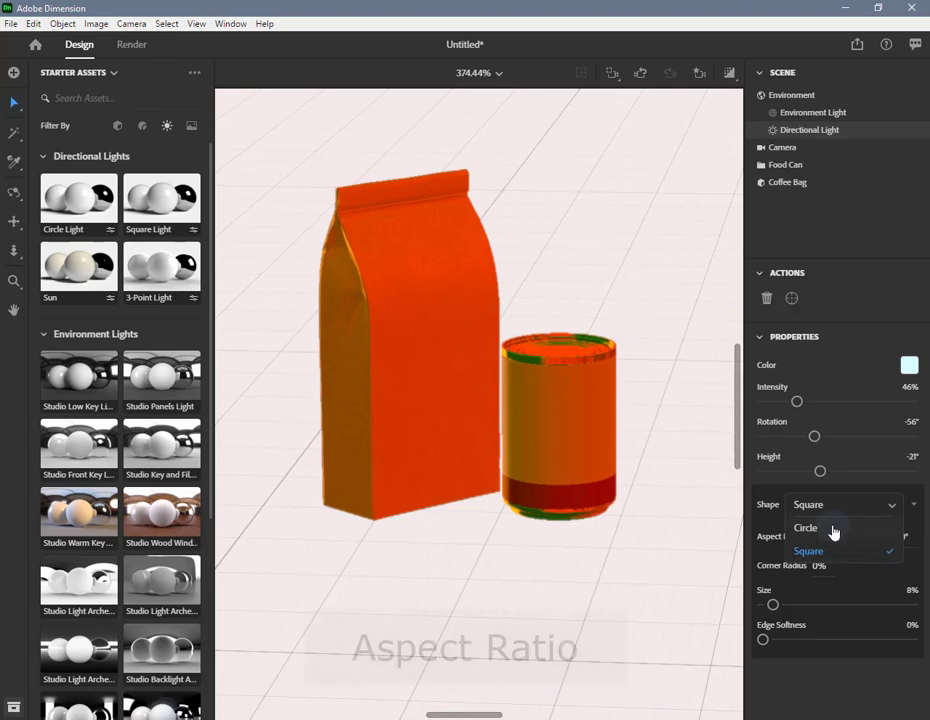
{"action": "left_click", "coordinate": [832, 530]}
{"action": "left_click", "coordinate": [891, 505]}
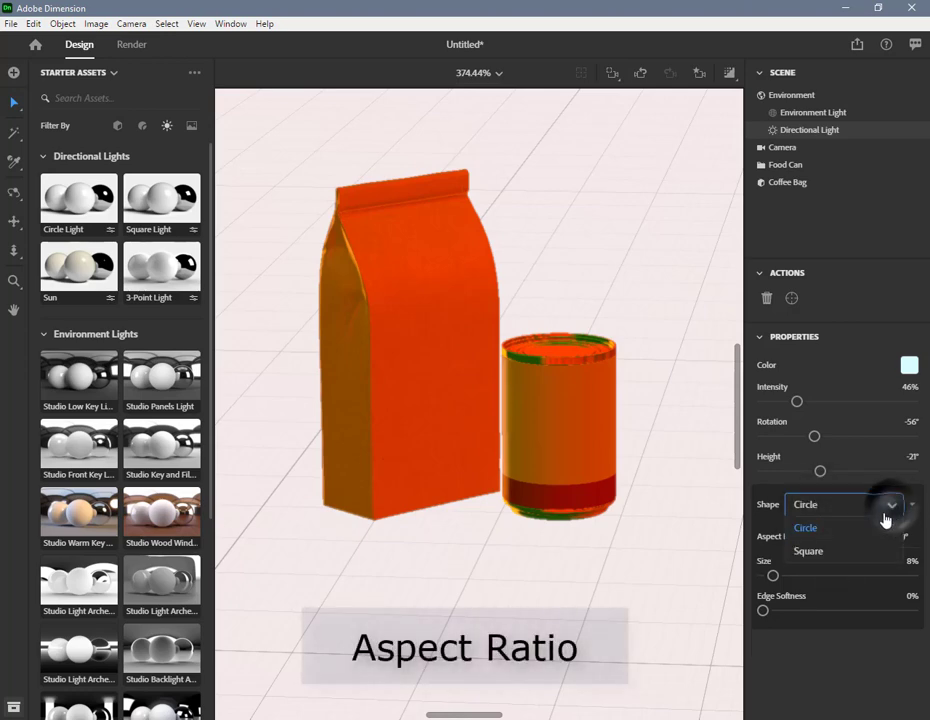
{"action": "left_click", "coordinate": [838, 551]}
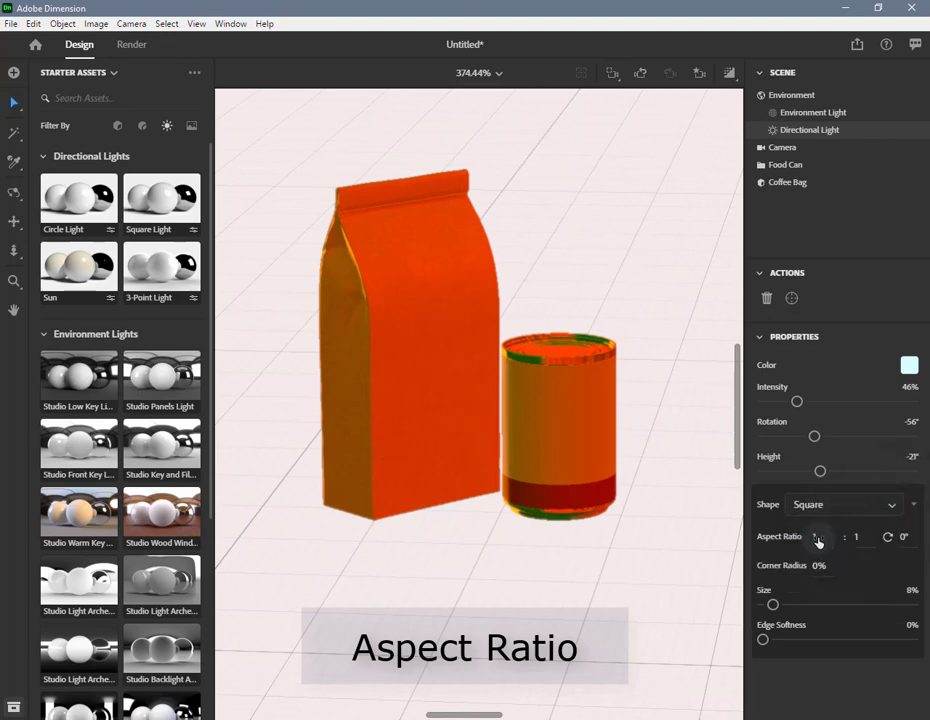
Set the square directional light's aspect ratio to 3.1:1, its shape angle to 8° and its corner radius to 25%.
{"action": "left_click_drag", "start_coordinate": [817, 541], "coordinate": [465, 257]}
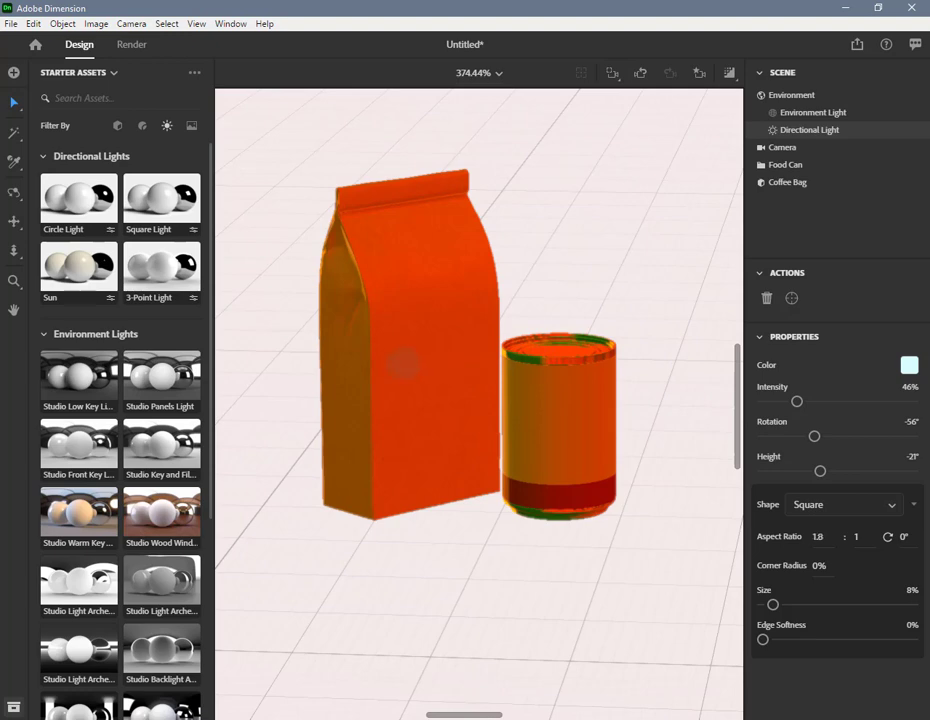
{"action": "left_click_drag", "start_coordinate": [842, 541], "coordinate": [892, 540]}
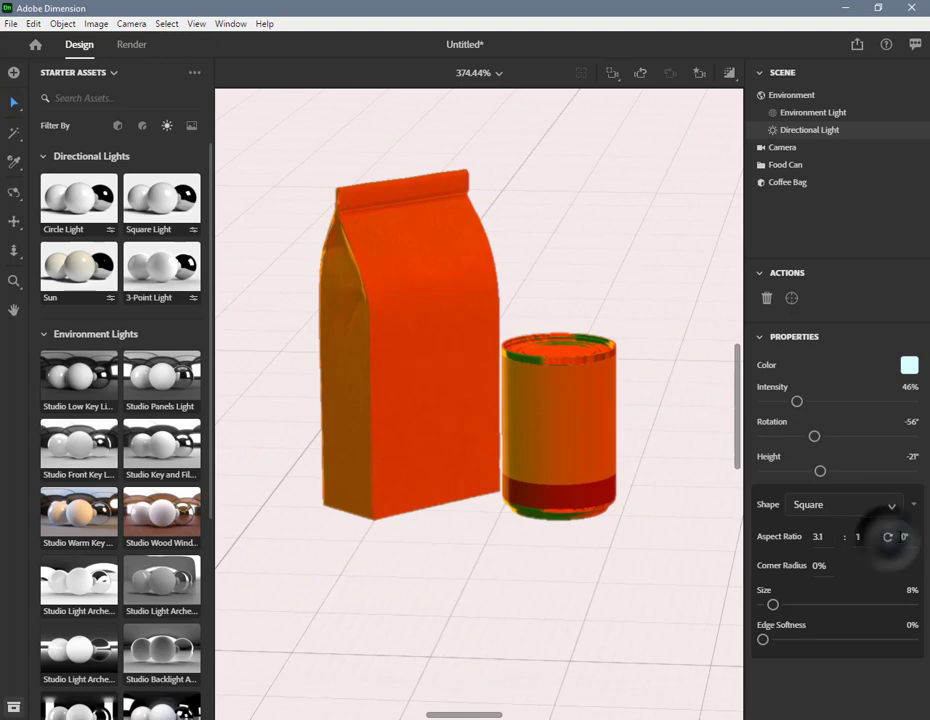
{"action": "left_click", "coordinate": [903, 537]}
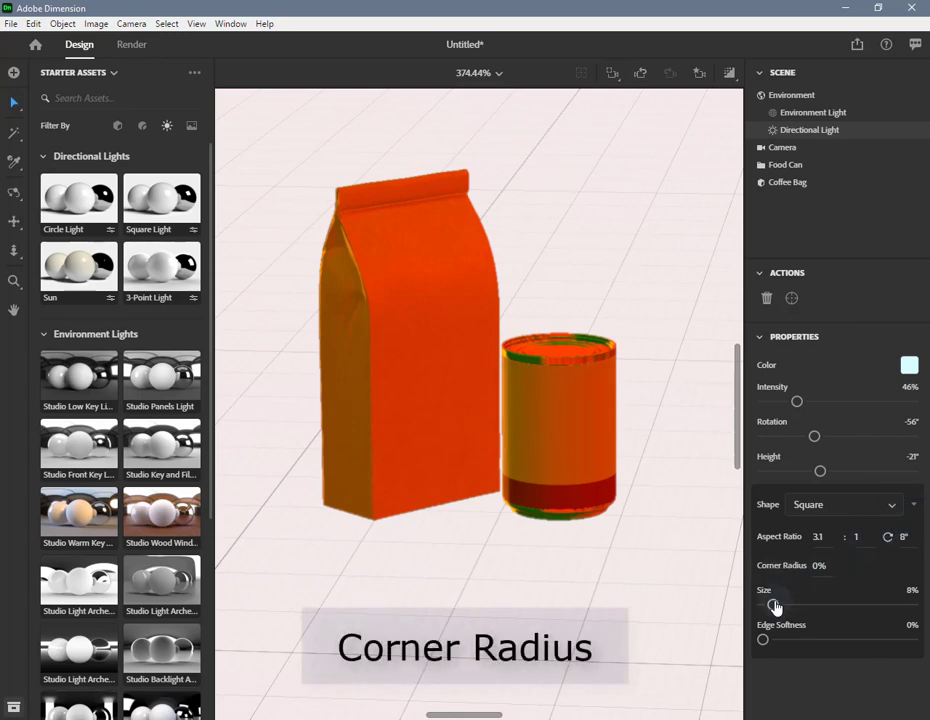
{"action": "mouse_move", "coordinate": [818, 566]}
{"action": "left_mouse_down"}
{"action": "mouse_move", "coordinate": [862, 571]}
{"action": "mouse_move", "coordinate": [806, 570]}
{"action": "left_mouse_up"}
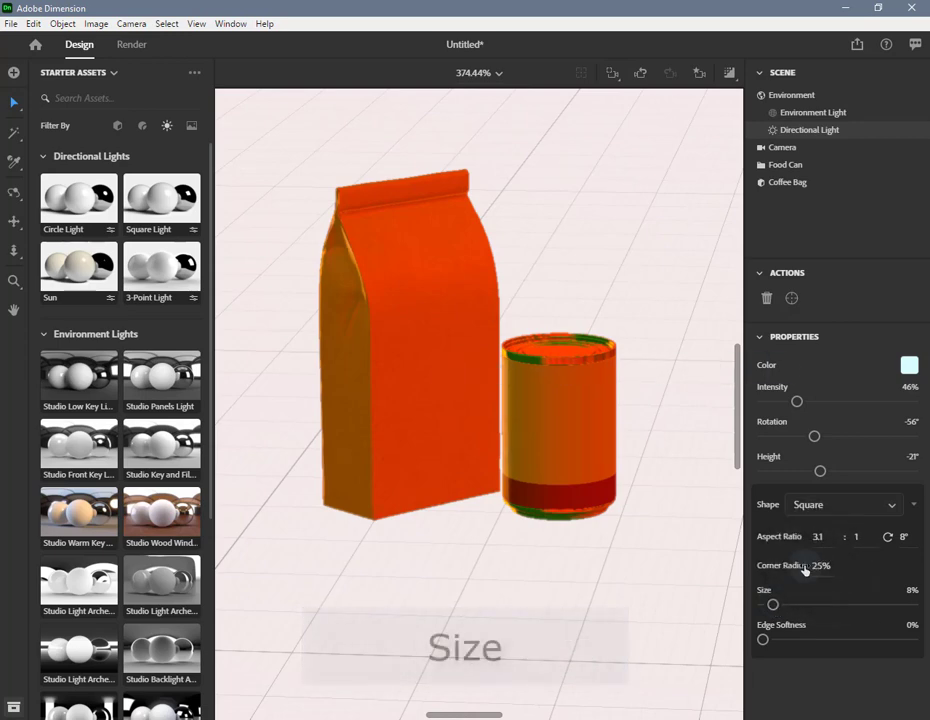
Set the directional light's size to 42%, then try 100% edge softness and return it to 0%.
{"action": "left_click_drag", "start_coordinate": [771, 605], "coordinate": [826, 607]}
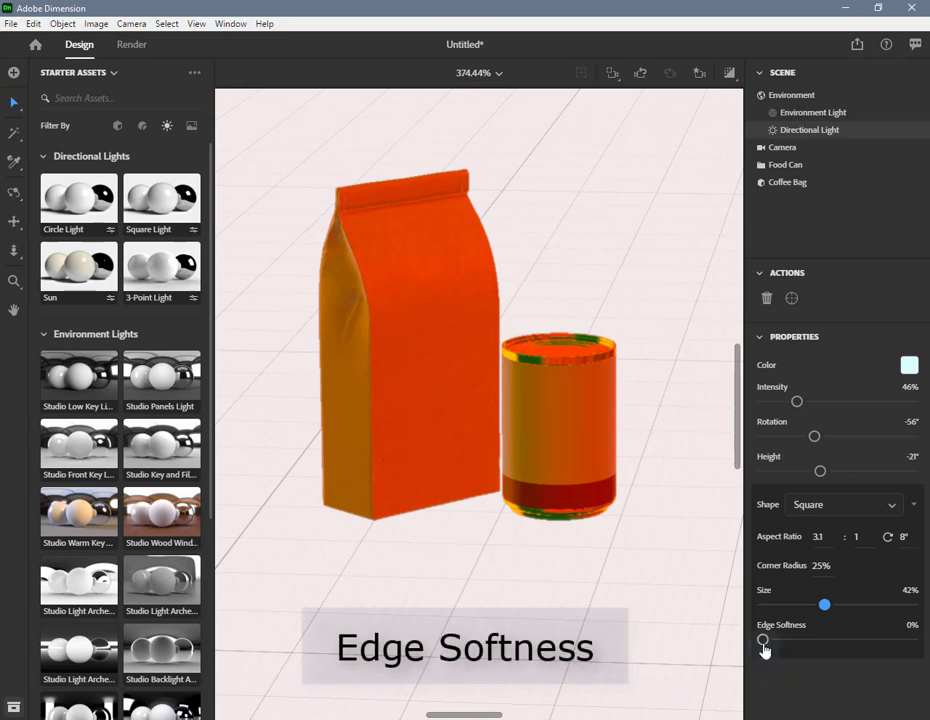
{"action": "left_click_drag", "start_coordinate": [764, 642], "coordinate": [912, 641]}
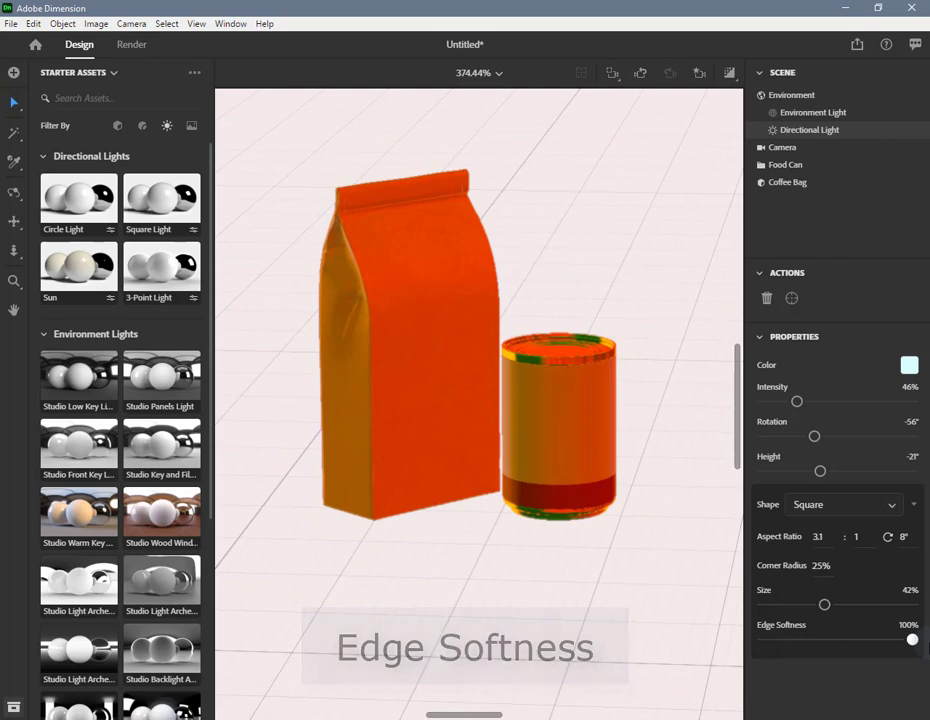
{"action": "left_click_drag", "start_coordinate": [912, 641], "coordinate": [761, 638]}
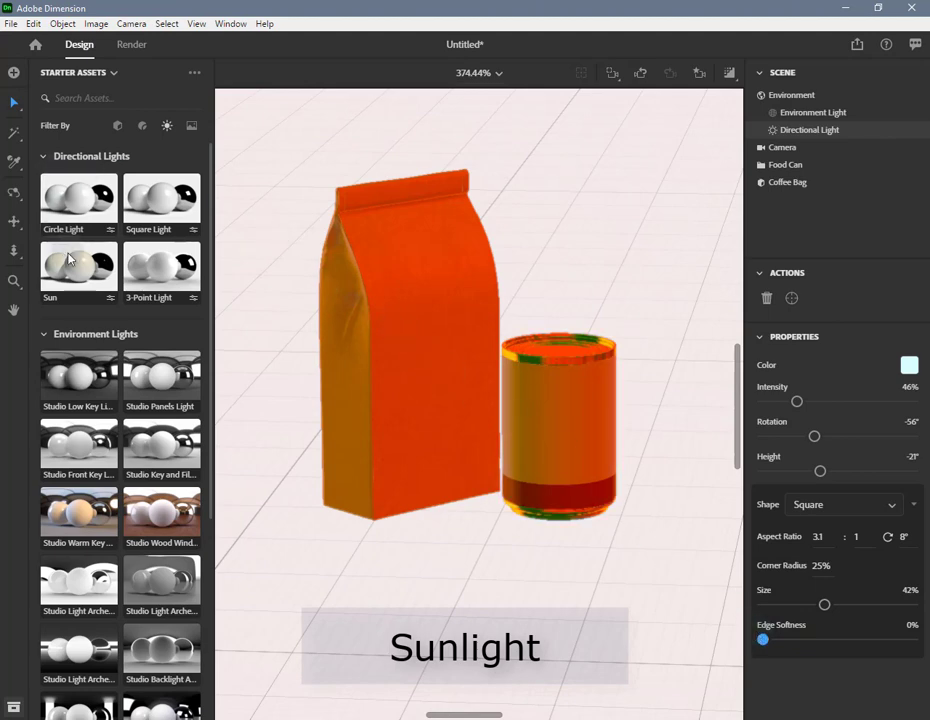
Add a Sun light to the scene, enable its custom color and open that color for editing.
{"action": "left_click_drag", "start_coordinate": [78, 266], "coordinate": [648, 255]}
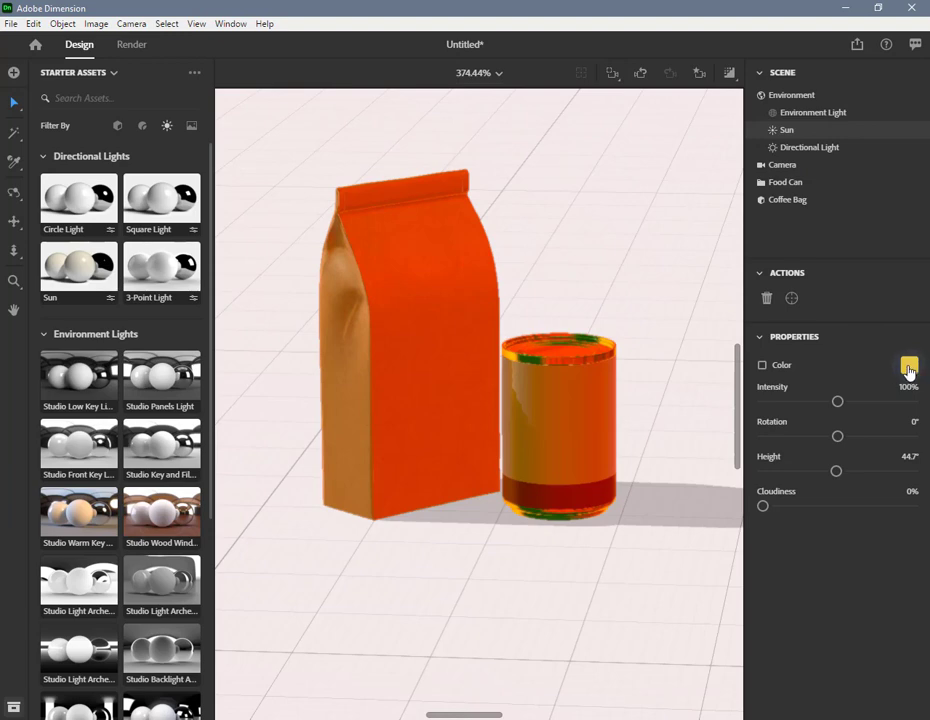
{"action": "left_click", "coordinate": [763, 366]}
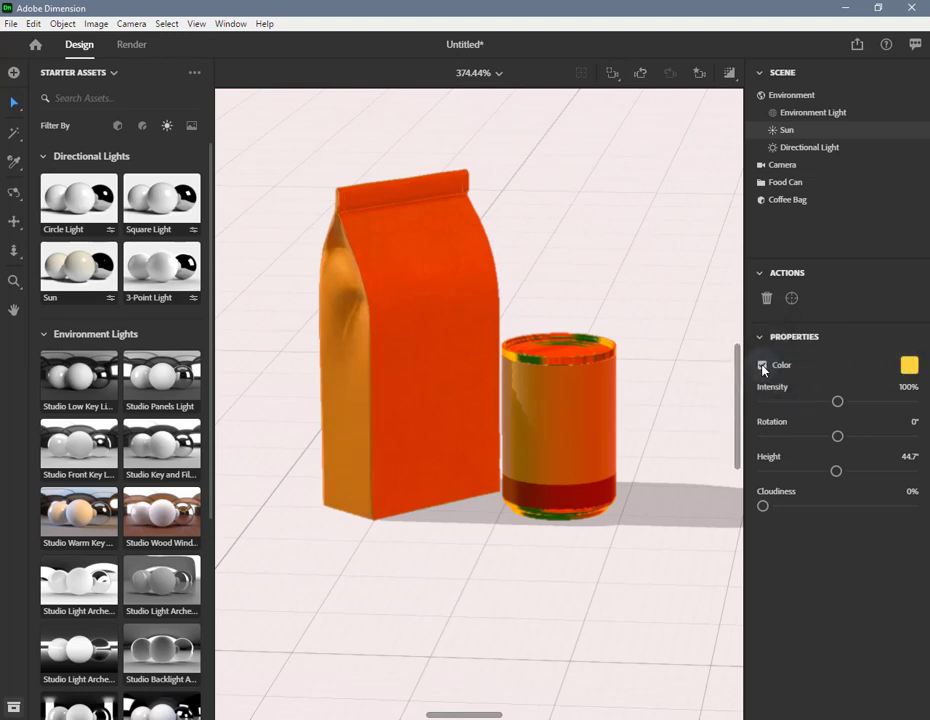
{"action": "left_click", "coordinate": [910, 368]}
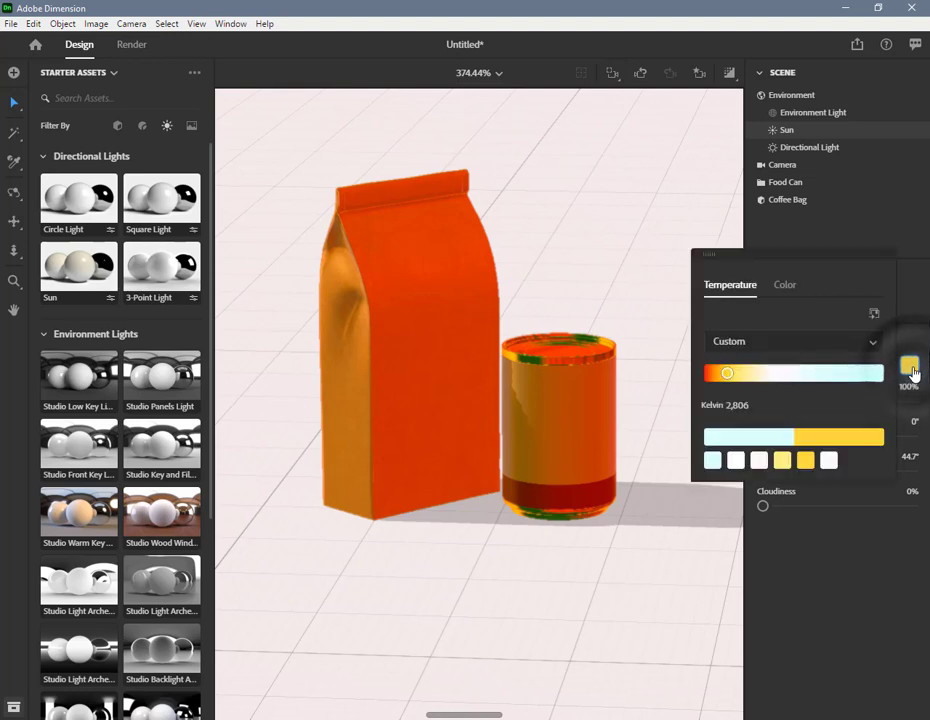
Try an RGB color of 151, 132, 224 on the sun and return to coloring by temperature.
{"action": "left_click", "coordinate": [789, 292]}
{"action": "left_click", "coordinate": [831, 508]}
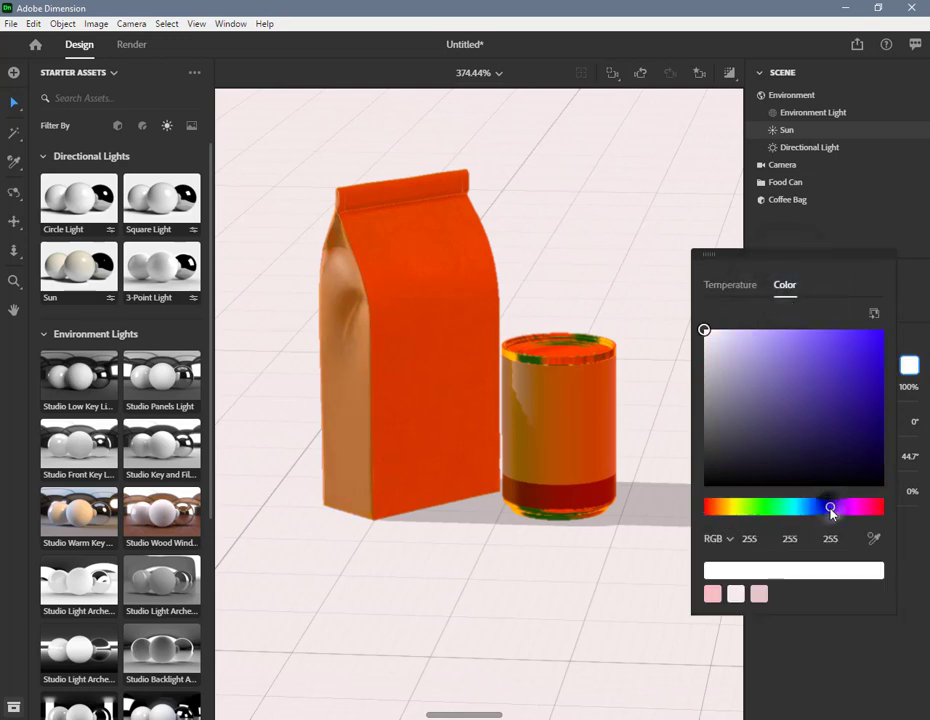
{"action": "left_click", "coordinate": [778, 350]}
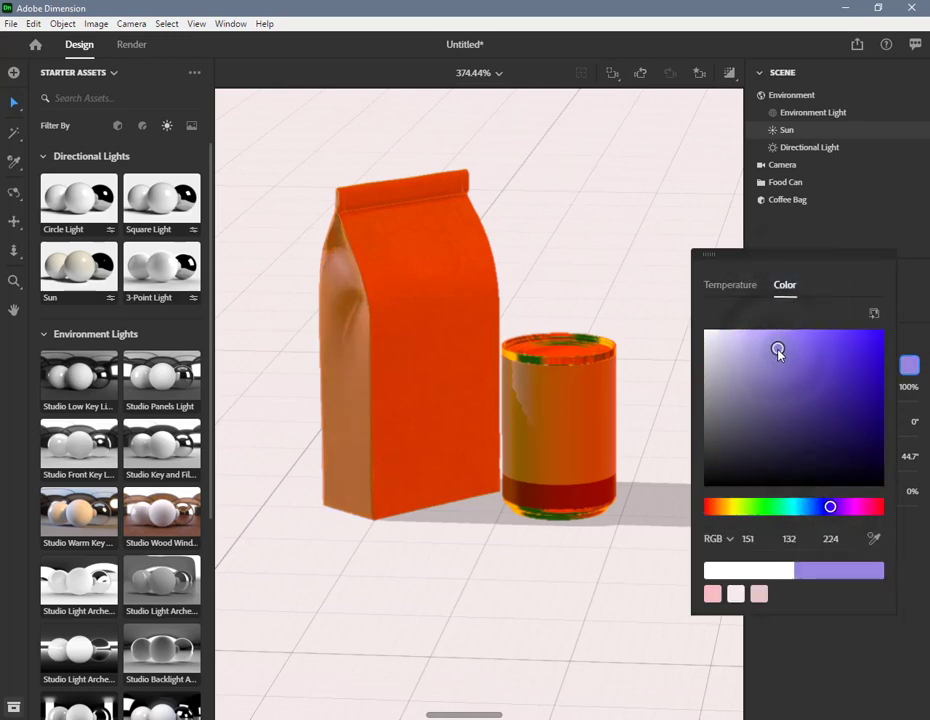
{"action": "left_click", "coordinate": [731, 291]}
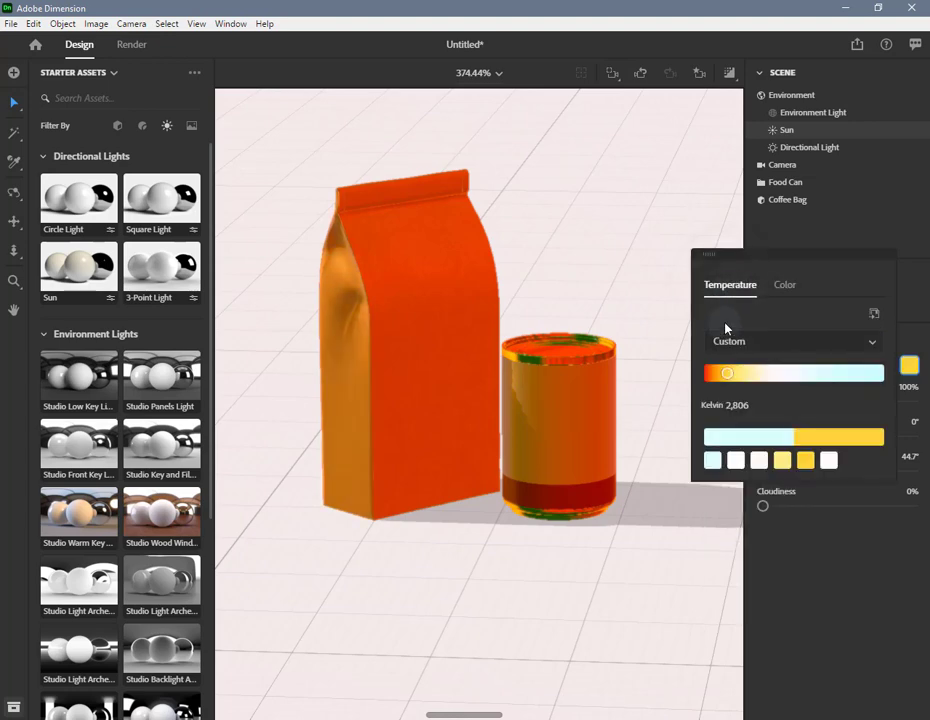
Color the sun by temperature, trying Studio Incandescent Lamps and 10,935 K and settling on a custom 2,185 K.
{"action": "left_click", "coordinate": [873, 346]}
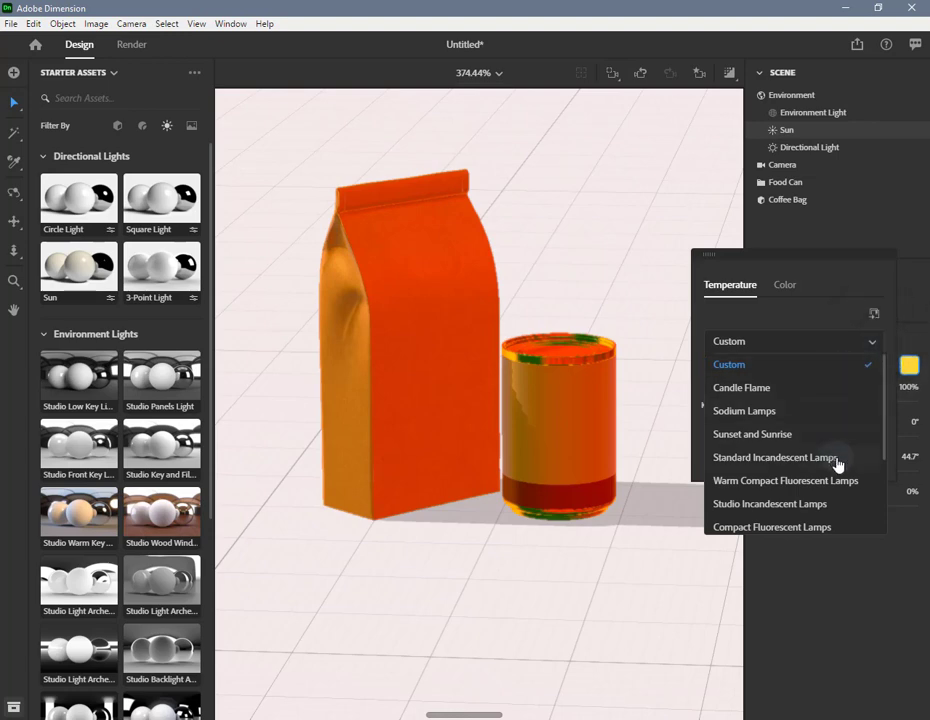
{"action": "left_click", "coordinate": [841, 504]}
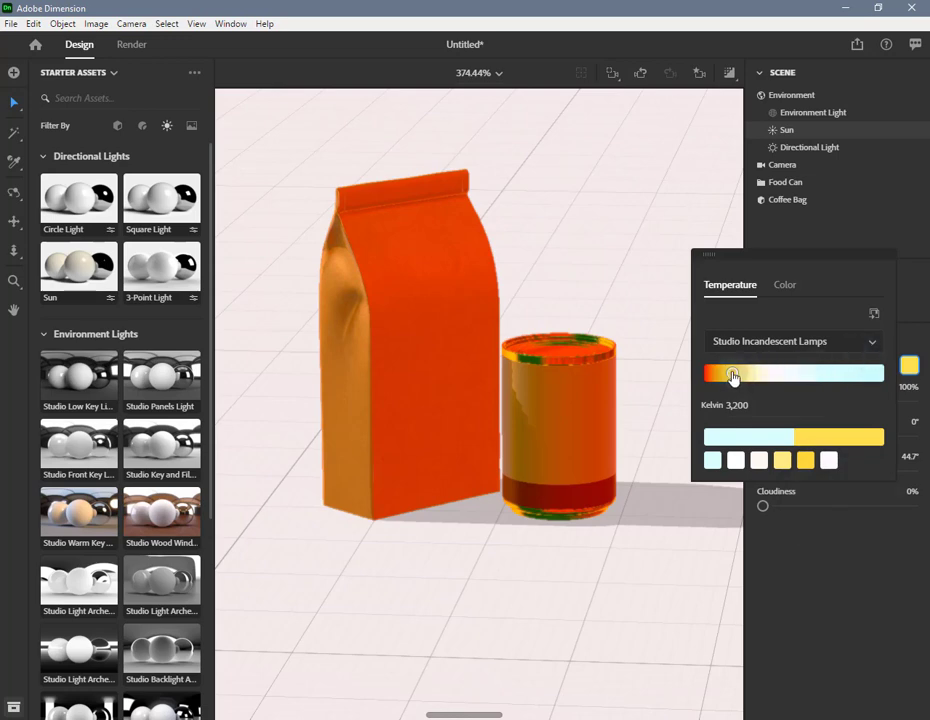
{"action": "left_click_drag", "start_coordinate": [733, 377], "coordinate": [832, 378]}
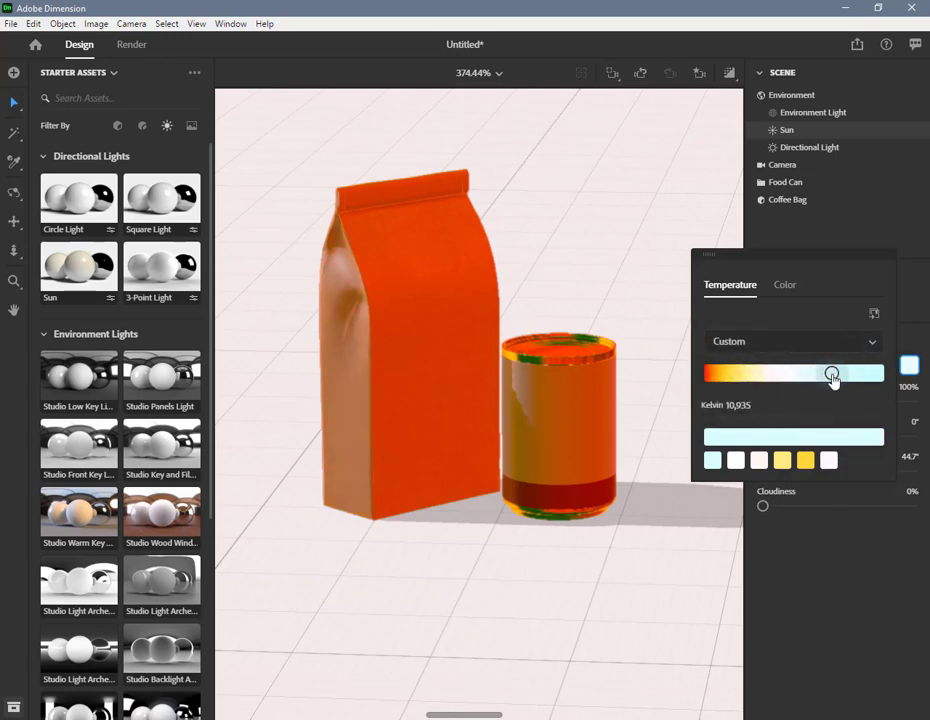
{"action": "left_click", "coordinate": [755, 437]}
{"action": "left_click", "coordinate": [719, 374]}
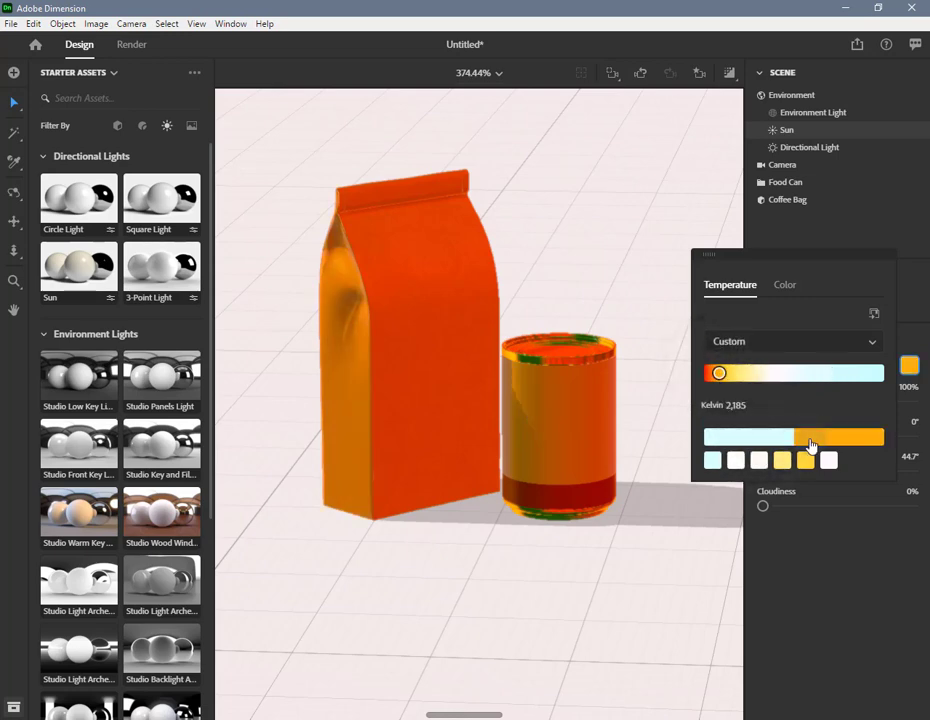
{"action": "left_click", "coordinate": [915, 369]}
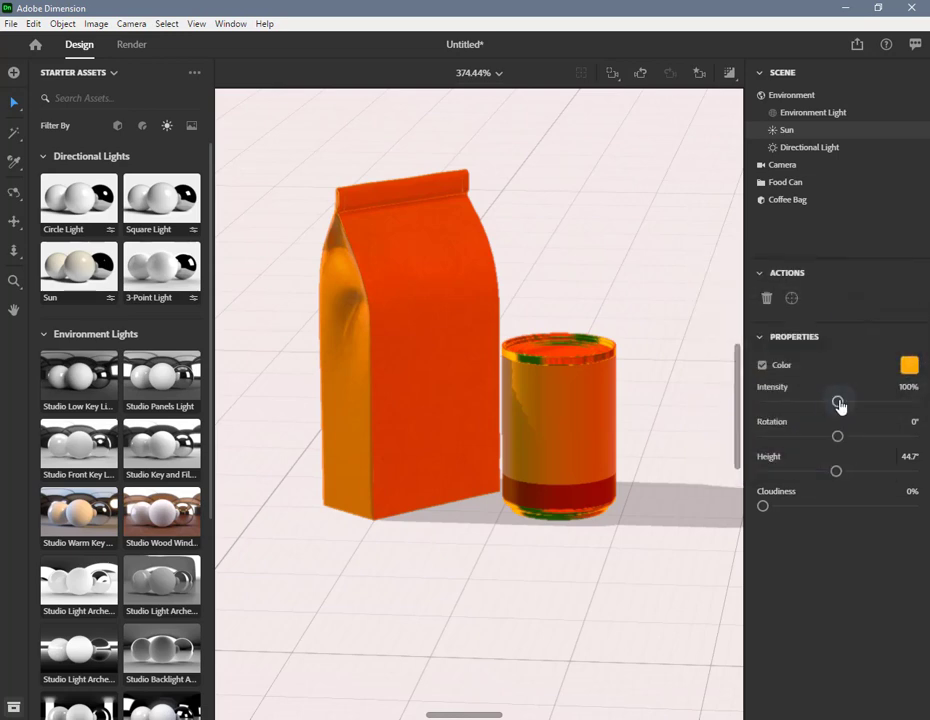
Set the sun's intensity to 138%, rotation to -33° and height to 47.2°, trying a height of 81.3° on the way.
{"action": "left_click_drag", "start_coordinate": [838, 401], "coordinate": [867, 415]}
{"action": "left_click_drag", "start_coordinate": [838, 438], "coordinate": [900, 474]}
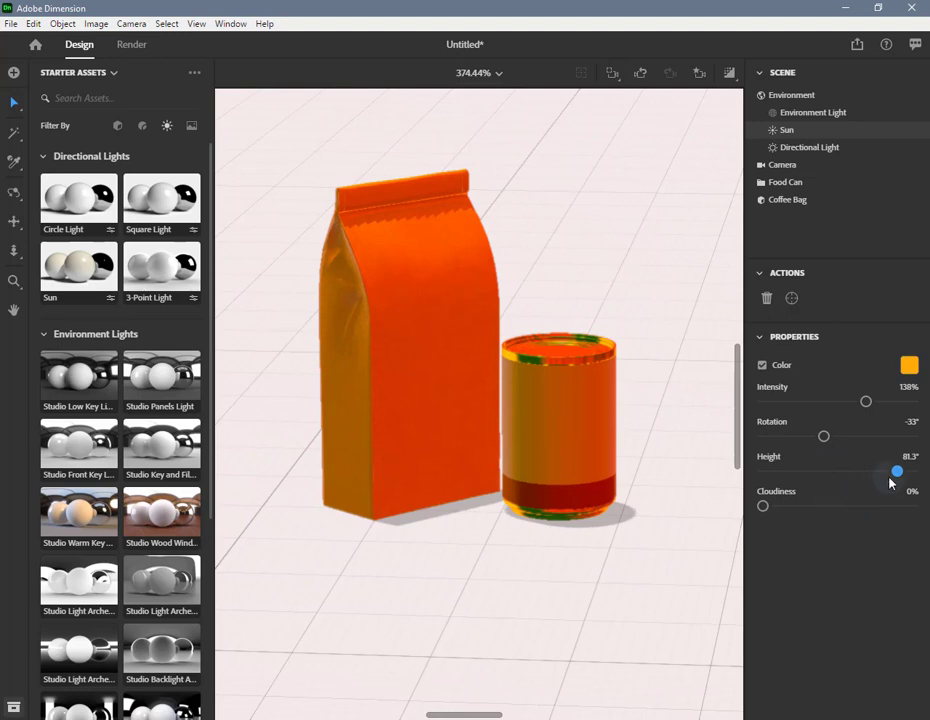
{"action": "left_click_drag", "start_coordinate": [899, 479], "coordinate": [841, 473]}
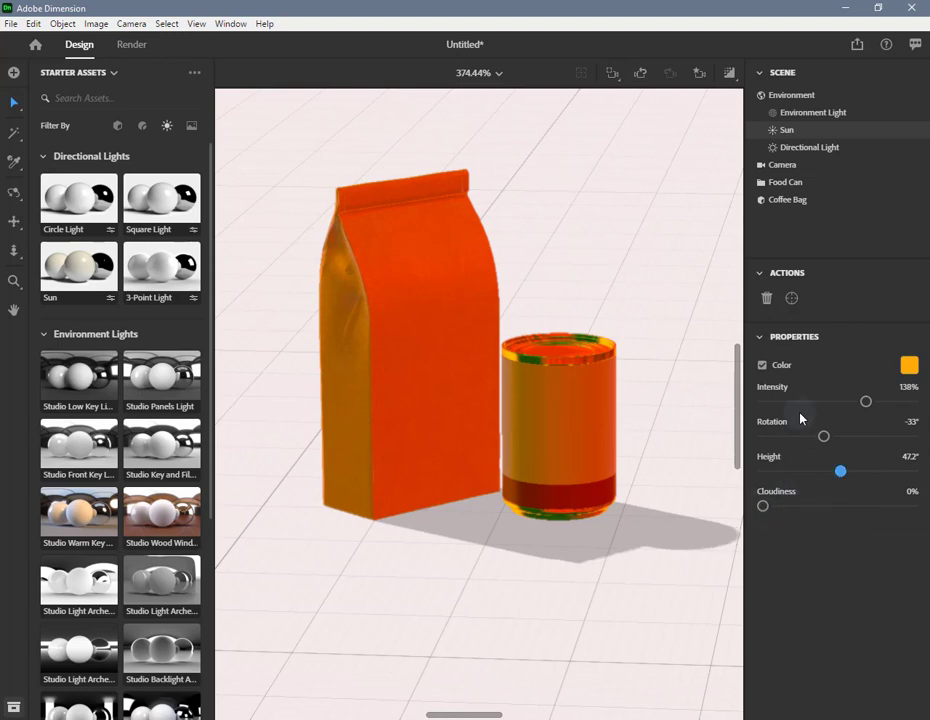
Turn off the sun's custom color and set its height to 39.8° after trying 90°.
{"action": "left_click", "coordinate": [762, 369]}
{"action": "left_click_drag", "start_coordinate": [843, 478], "coordinate": [912, 473]}
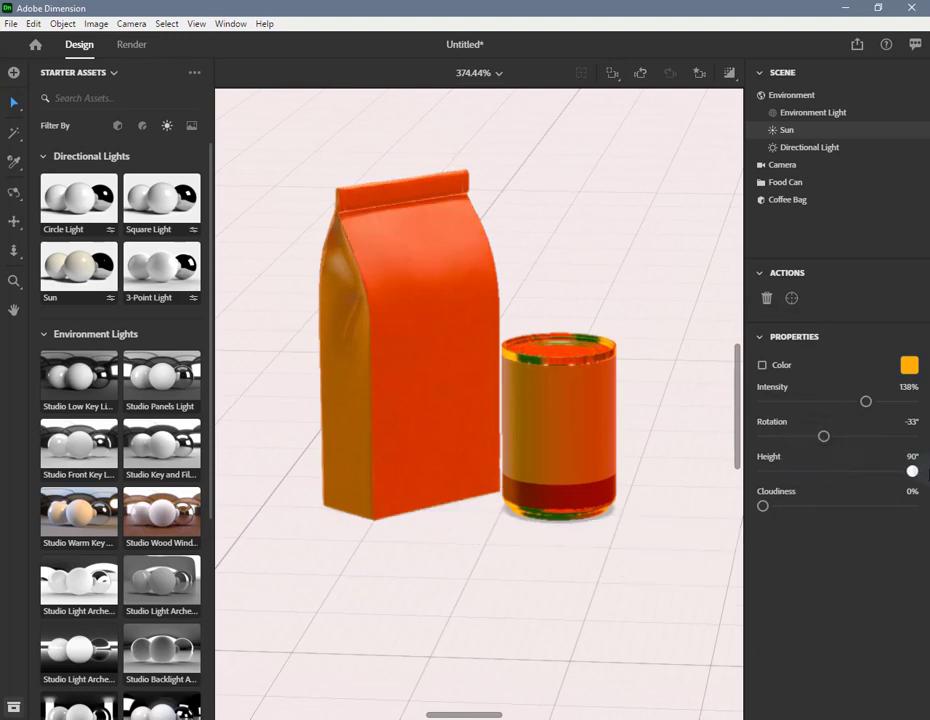
{"action": "left_click_drag", "start_coordinate": [928, 474], "coordinate": [829, 472]}
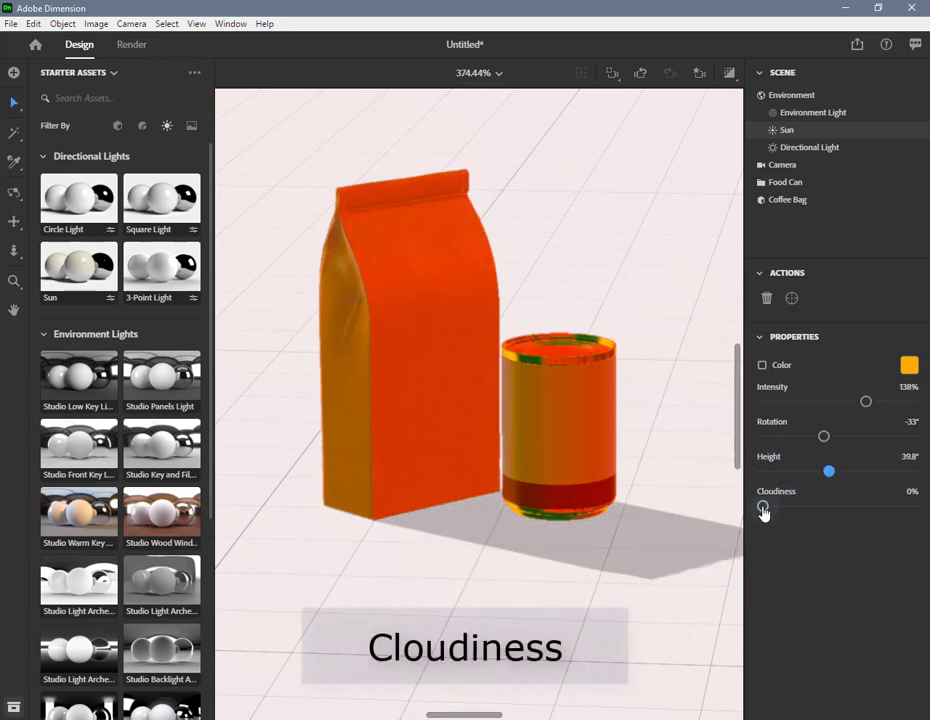
Set the sun's cloudiness to 58% to soften the shadows.
{"action": "left_click_drag", "start_coordinate": [763, 507], "coordinate": [736, 507]}
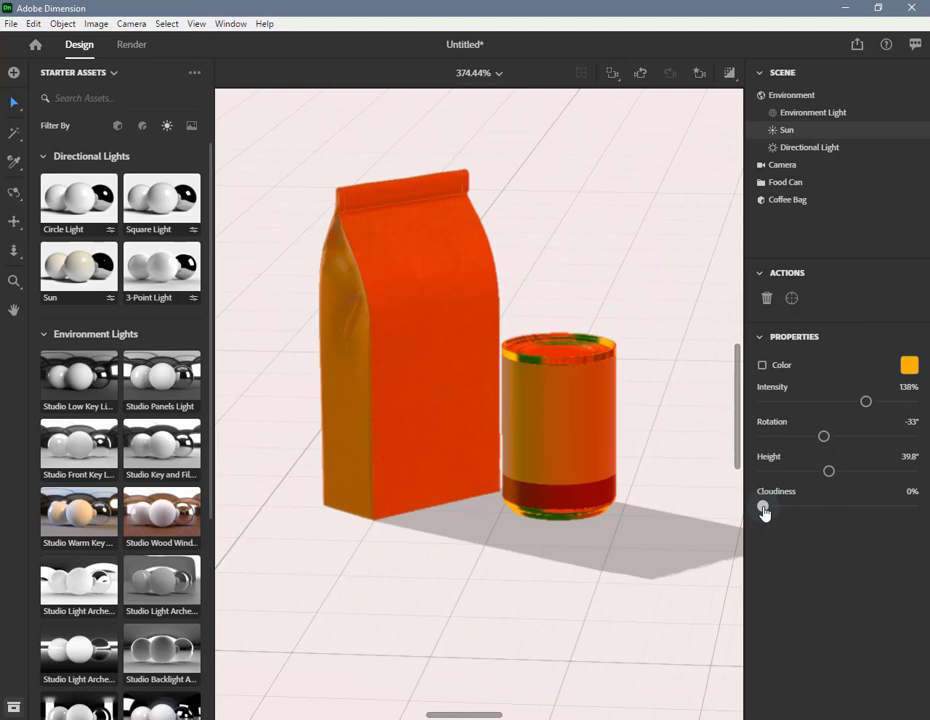
{"action": "left_click_drag", "start_coordinate": [764, 513], "coordinate": [851, 513]}
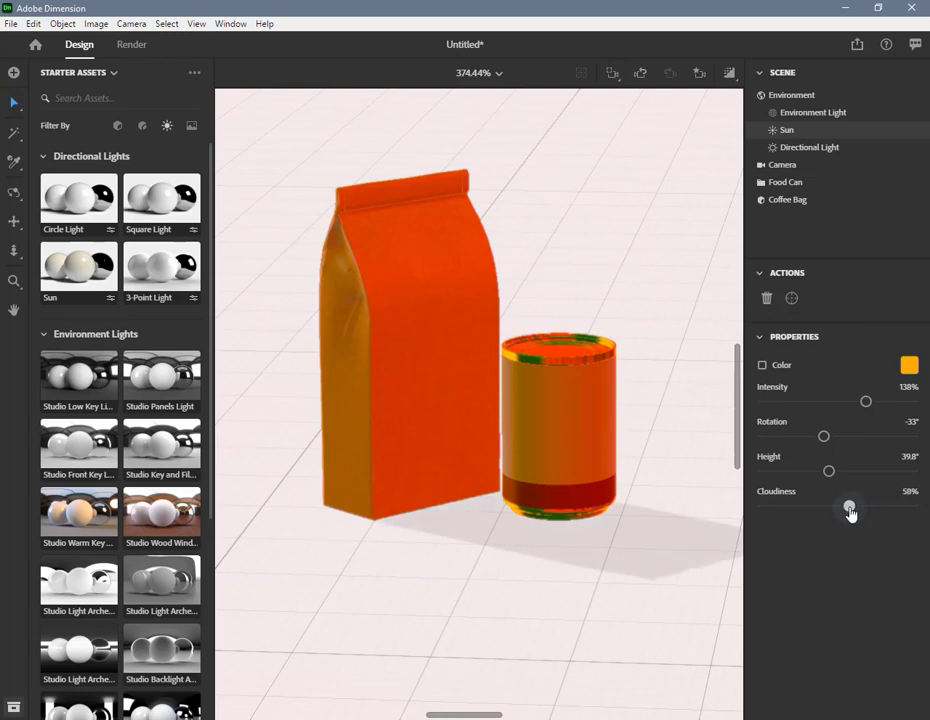